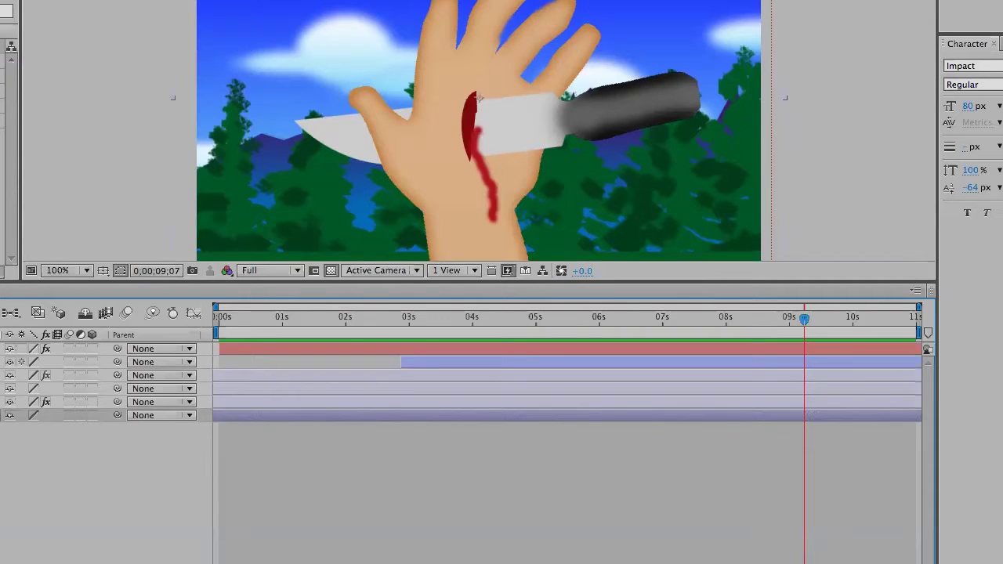
- Review the cartoon animation of the knife passing through the hand, examining the layer overlap and the blood's growth over time
{"action": "left_click_drag", "start_coordinate": [805, 321], "coordinate": [698, 325]}
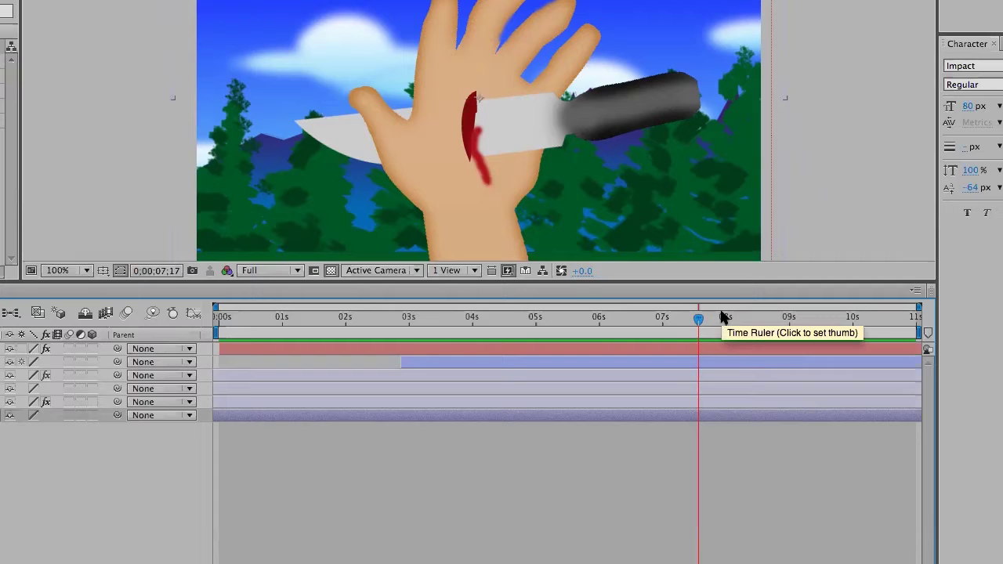
{"action": "key", "text": "Home"}
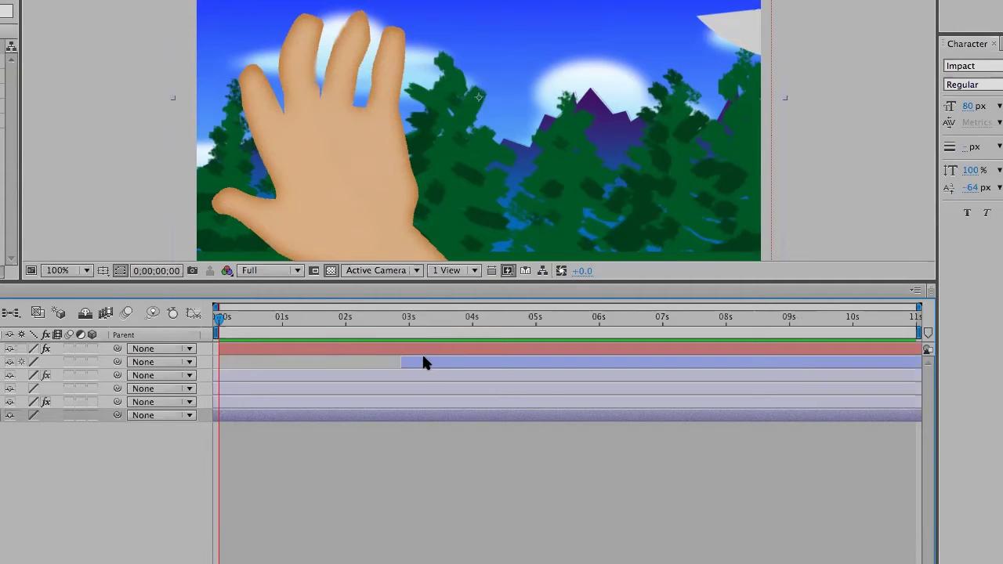
{"action": "left_click", "coordinate": [439, 374]}
{"action": "key", "text": "space"}
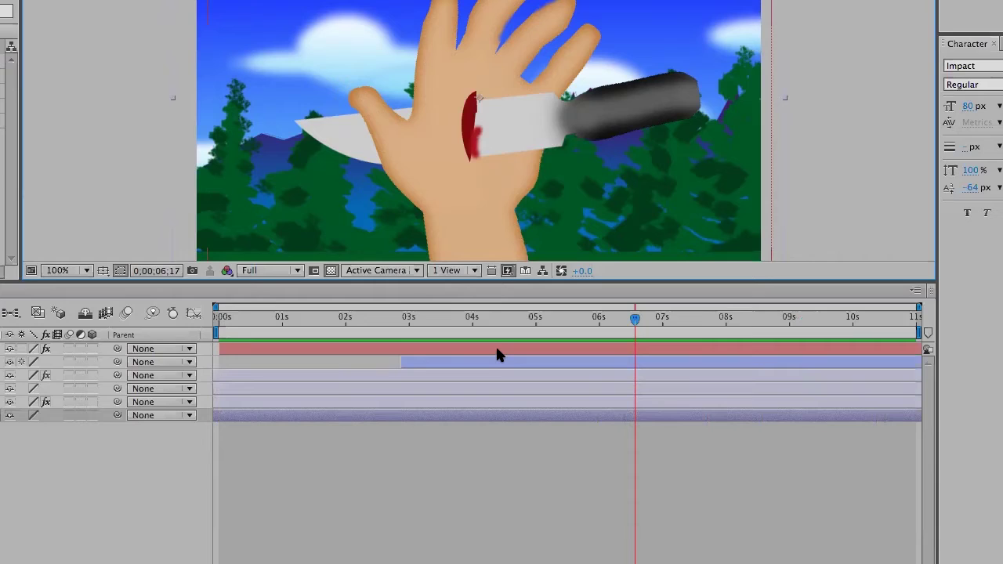
{"action": "left_click", "coordinate": [55, 401]}
{"action": "left_click_drag", "start_coordinate": [634, 319], "coordinate": [362, 277]}
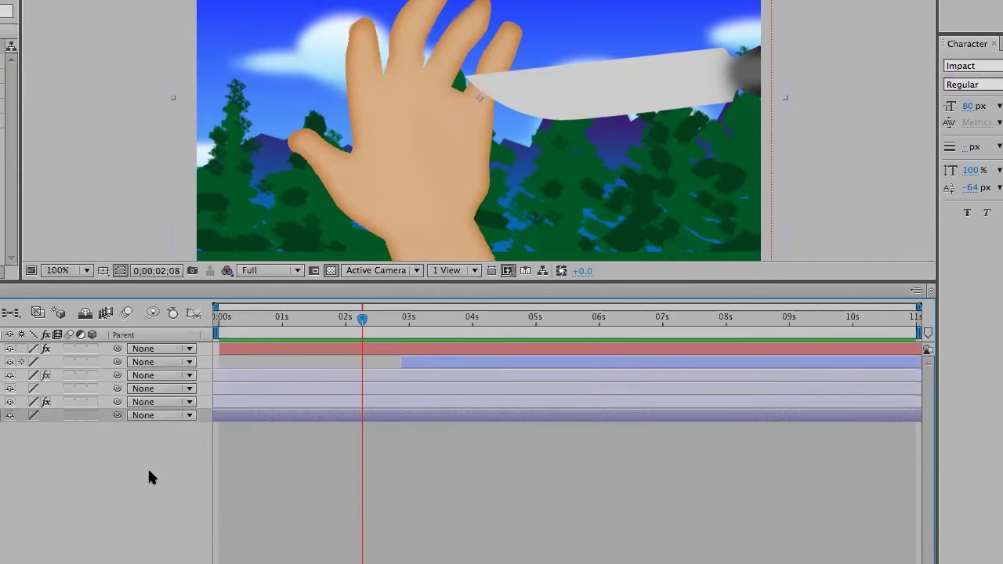
{"action": "left_click_drag", "start_coordinate": [363, 321], "coordinate": [416, 330]}
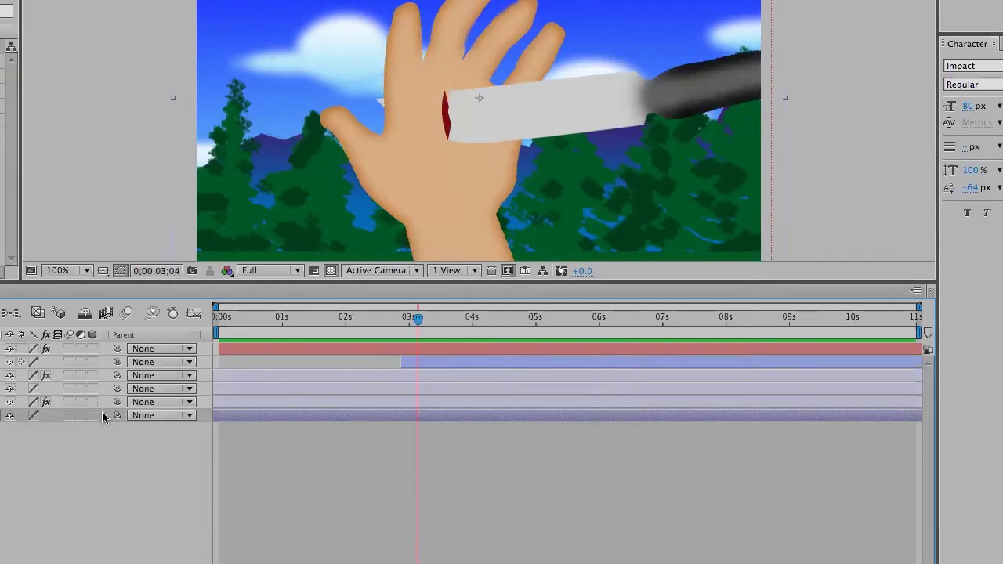
{"action": "left_click_drag", "start_coordinate": [418, 319], "coordinate": [548, 320]}
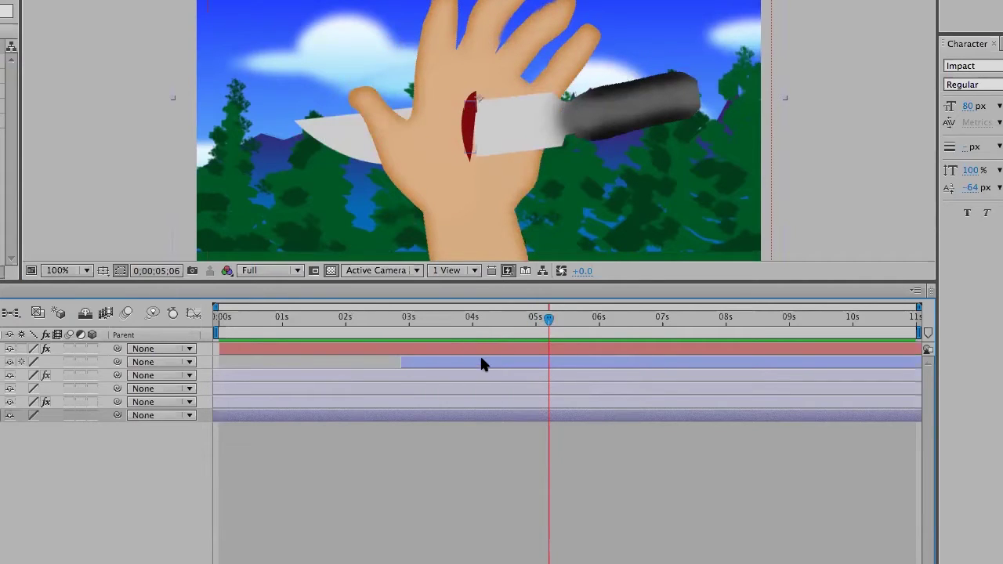
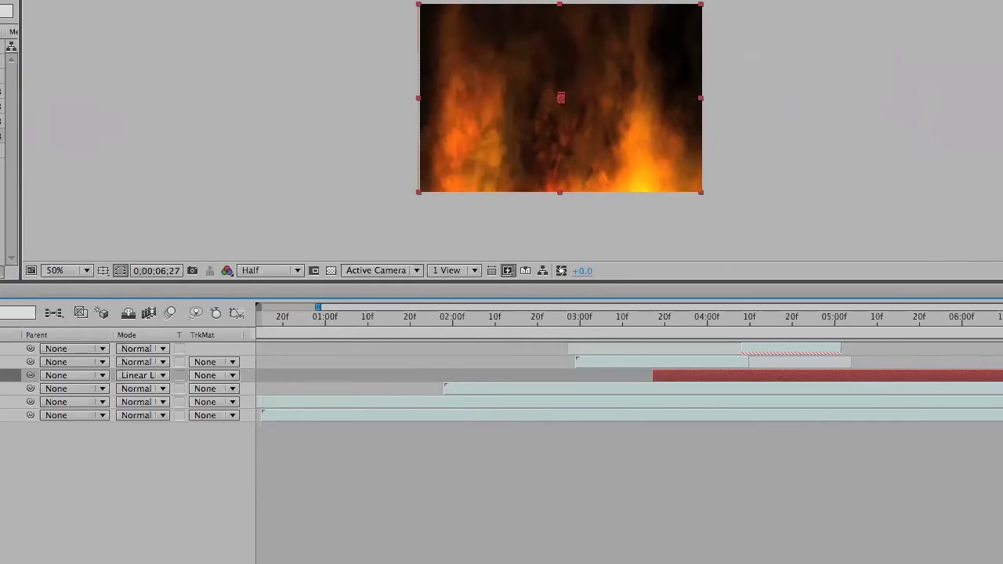
- Scrub through Comp 1 from its start to examine how the filmed hand enters the composite
{"action": "key", "text": "ctrl+shift+a"}
{"action": "key", "text": "ctrl+z"}
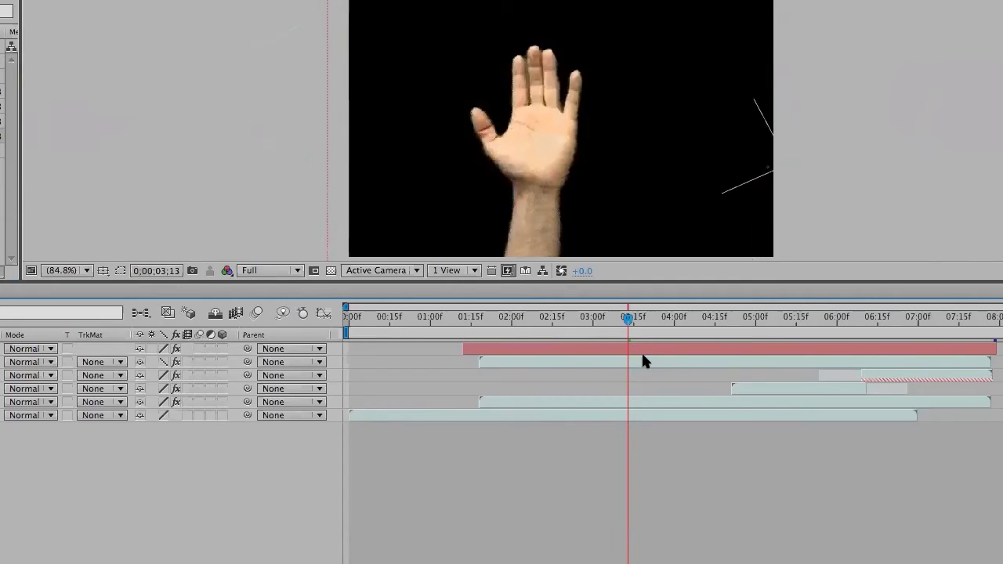
{"action": "left_click_drag", "start_coordinate": [628, 320], "coordinate": [352, 316]}
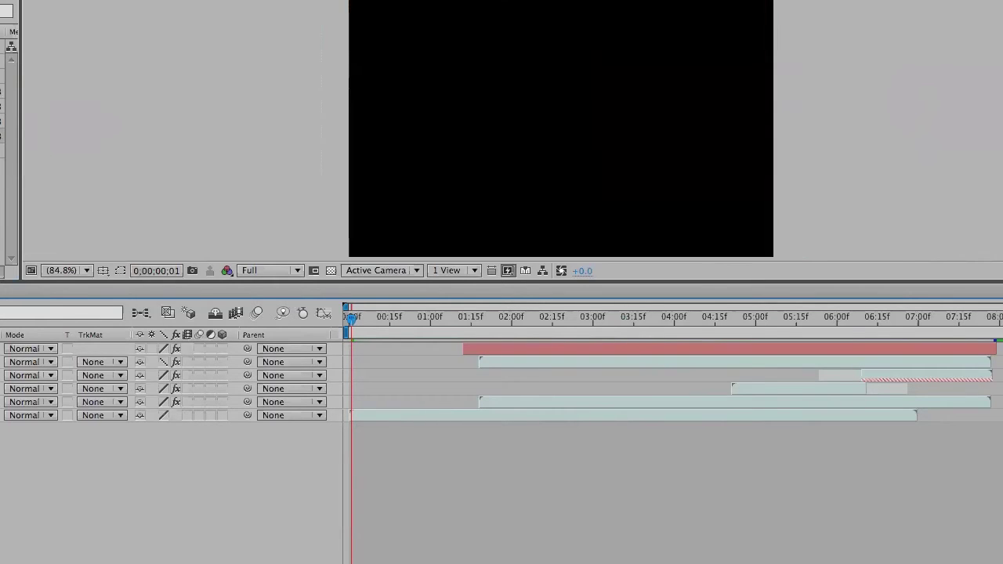
{"action": "left_click_drag", "start_coordinate": [351, 318], "coordinate": [582, 327]}
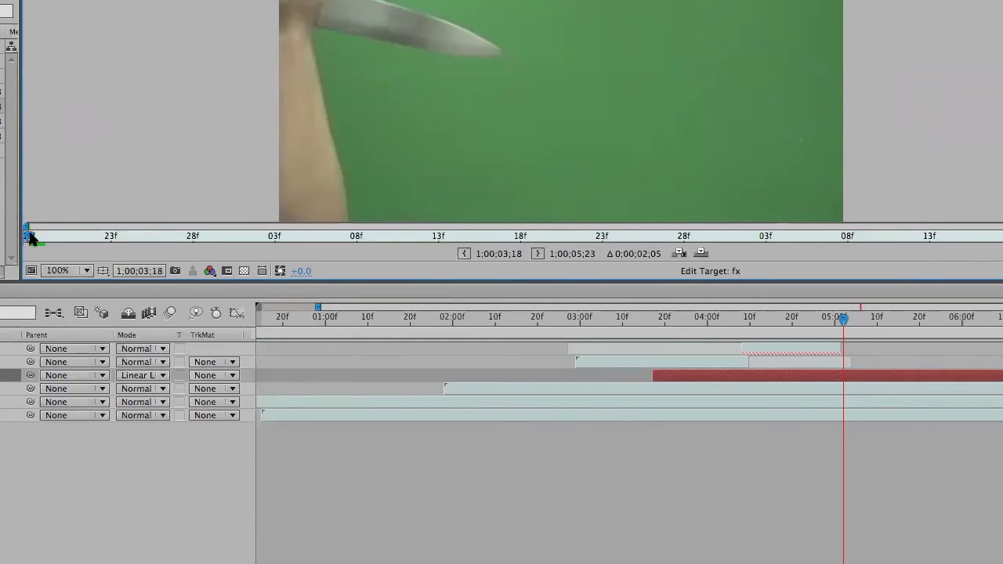
- Play the green-screen source footage to examine the separate knife and hand takes
{"action": "left_click", "coordinate": [116, 238]}
{"action": "key", "text": "space"}
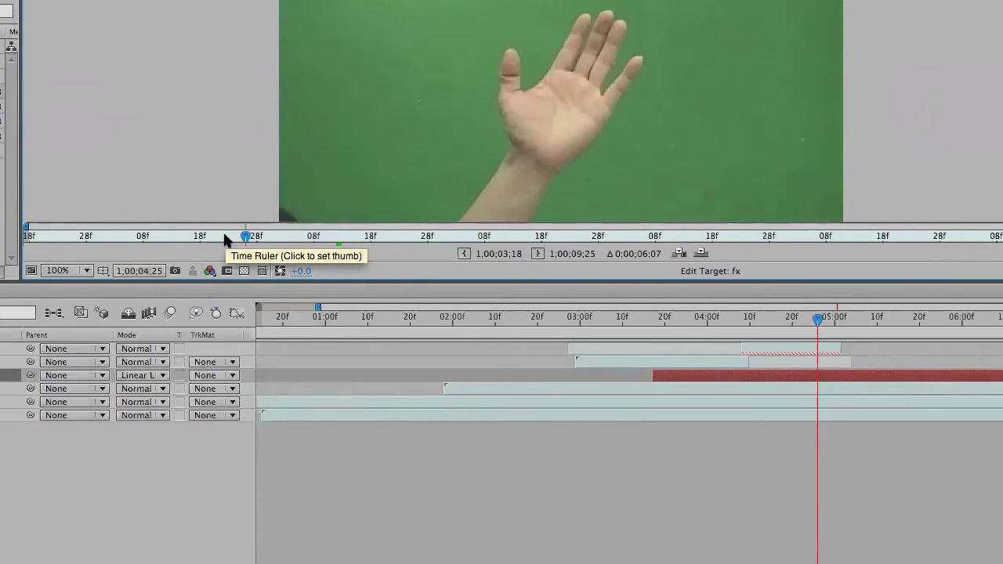
{"action": "key", "text": "i"}
{"action": "key", "text": "space"}
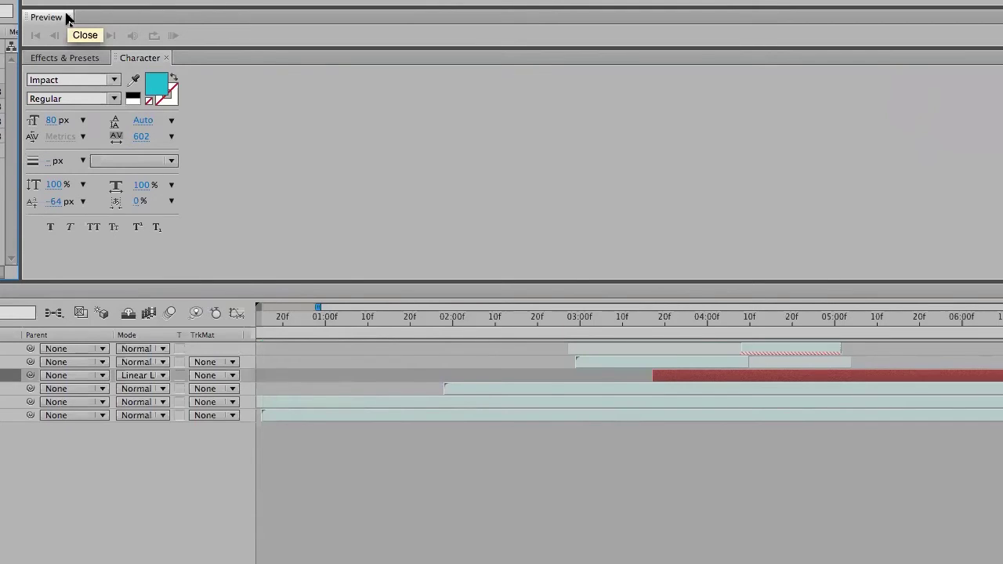
- Close the Preview panel and reopen the Comp 1 composition view
{"action": "left_click", "coordinate": [67, 17]}
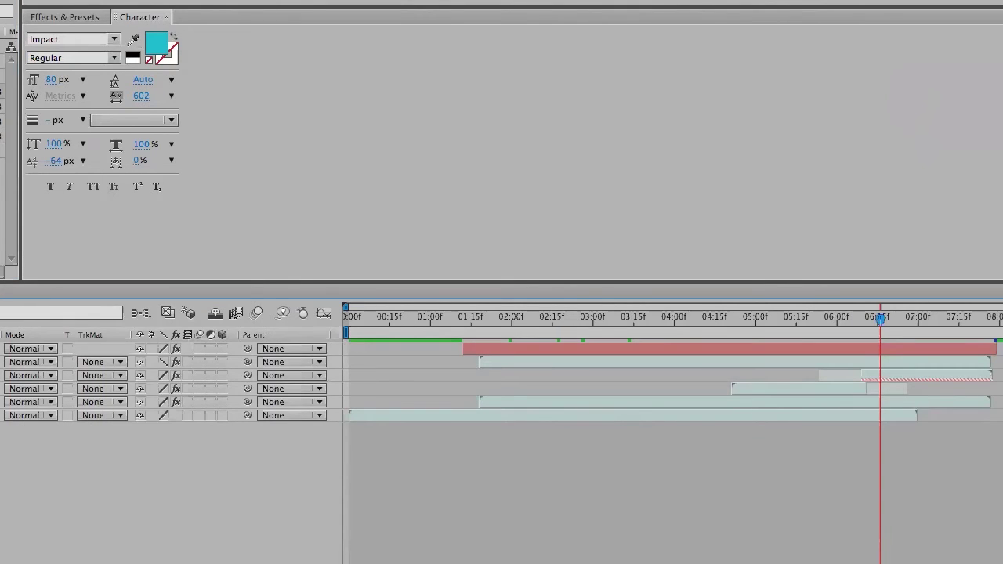
{"action": "left_click", "coordinate": [239, 0]}
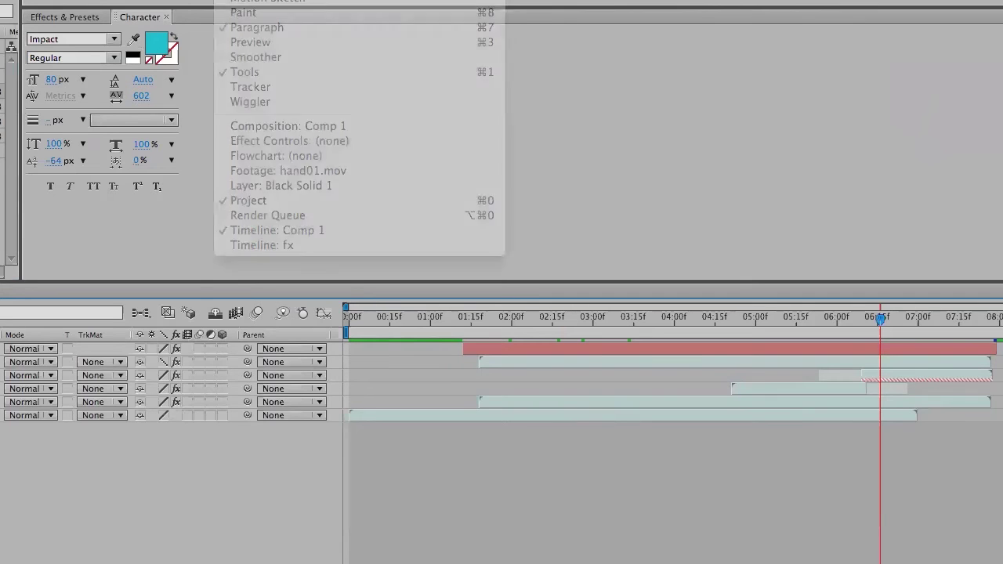
{"action": "left_click", "coordinate": [239, 0]}
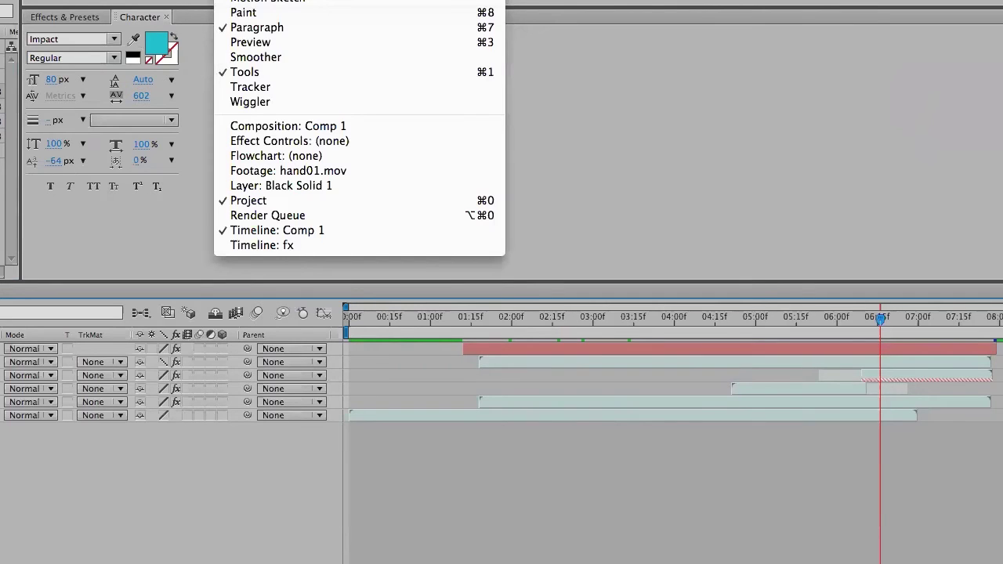
{"action": "left_click", "coordinate": [307, 127]}
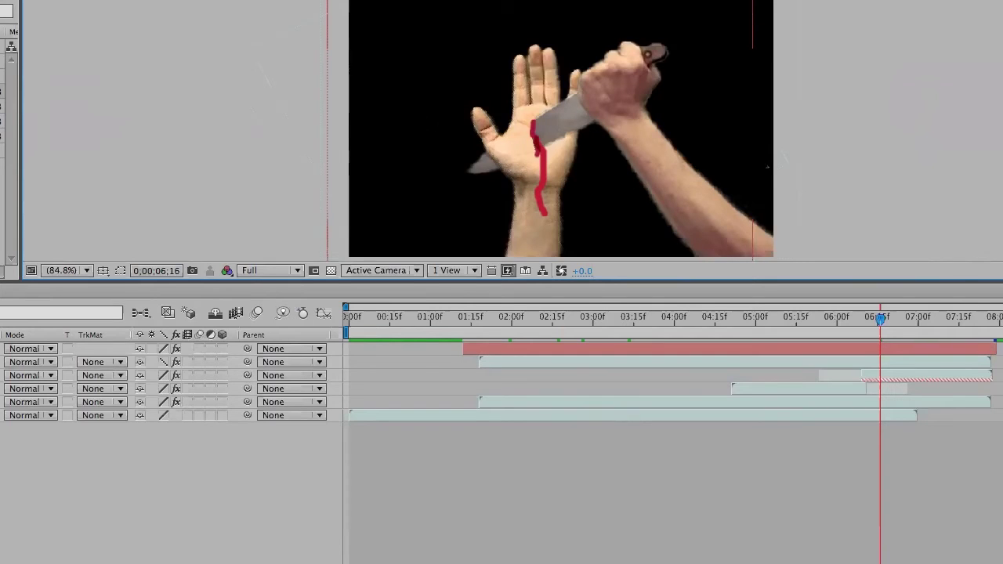
- Preview Comp 1 from near its start to examine the knife stabbing through the hand and the blood effect
{"action": "left_click_drag", "start_coordinate": [880, 319], "coordinate": [527, 263]}
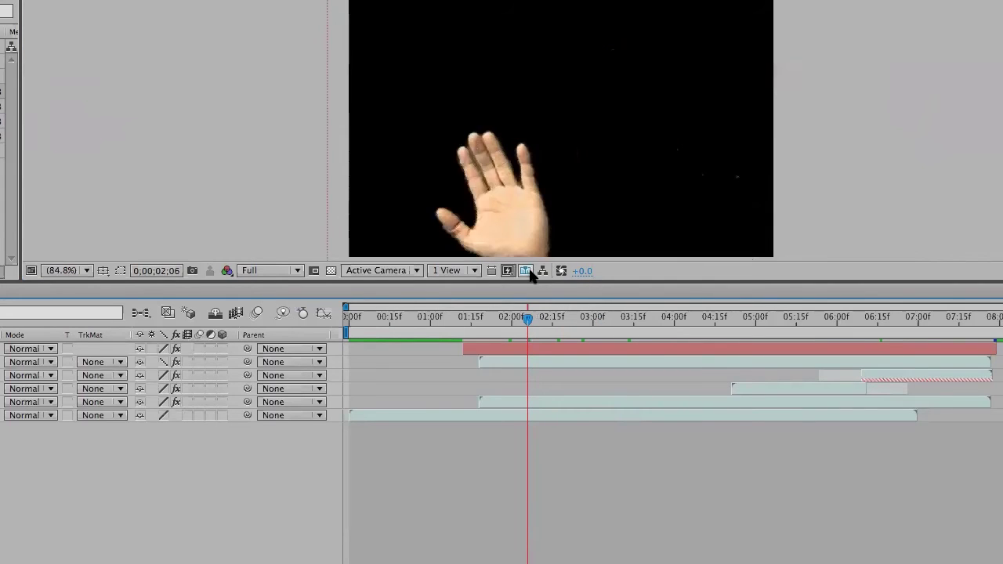
{"action": "left_click_drag", "start_coordinate": [528, 323], "coordinate": [370, 315]}
{"action": "key", "text": "space"}
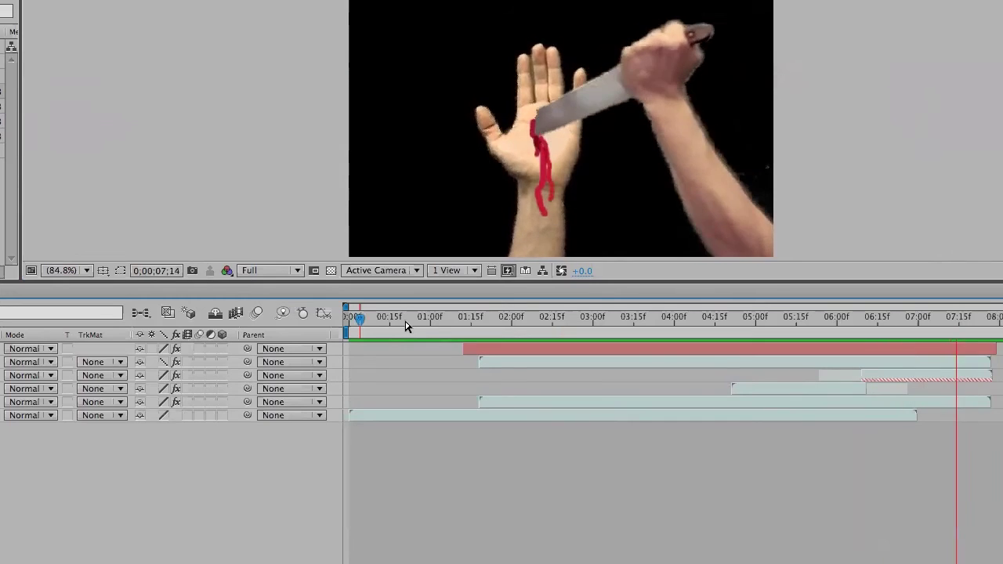
{"action": "key", "text": "space"}
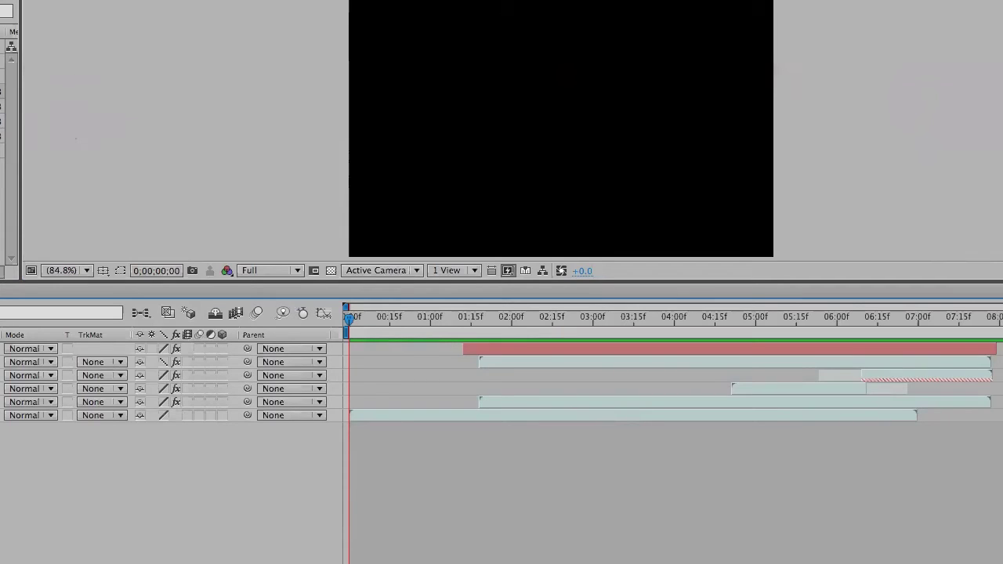
- Create a new 720 x 534 px composition with square pixels, 29.97 fps, a black background and a duration of 0;00;11;00
{"action": "left_click", "coordinate": [0, 0]}
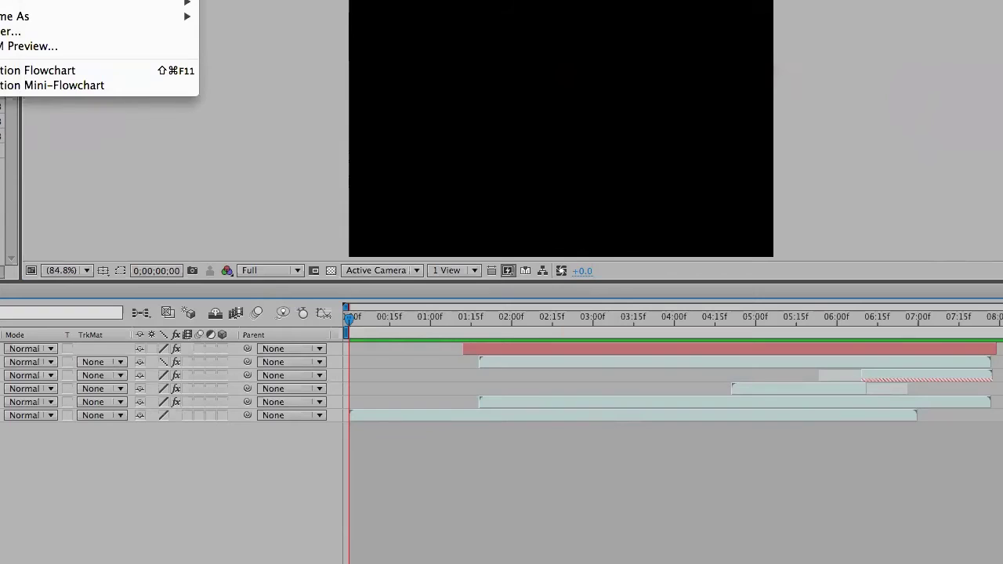
{"action": "left_click", "coordinate": [16, 0]}
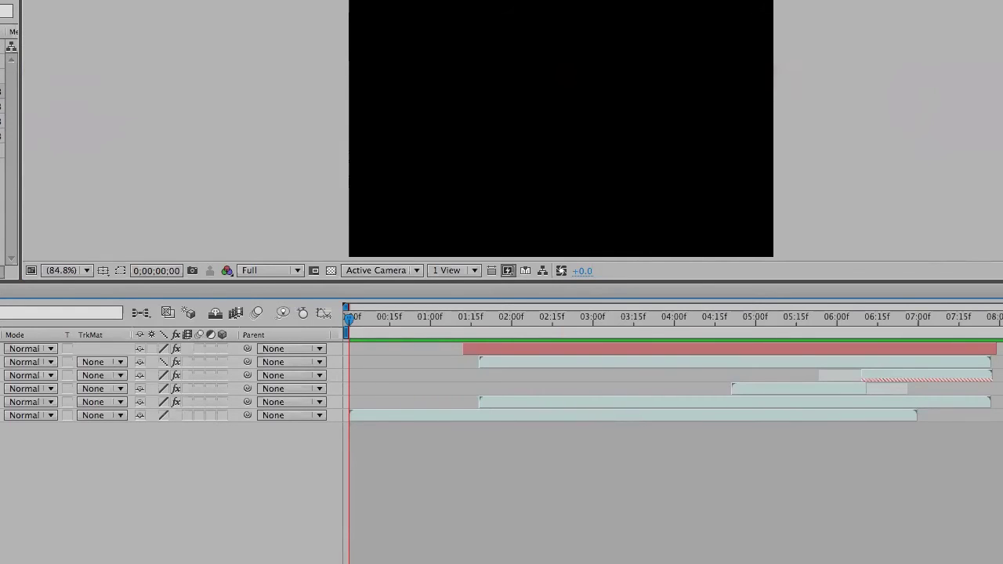
{"action": "key", "text": "super+k"}
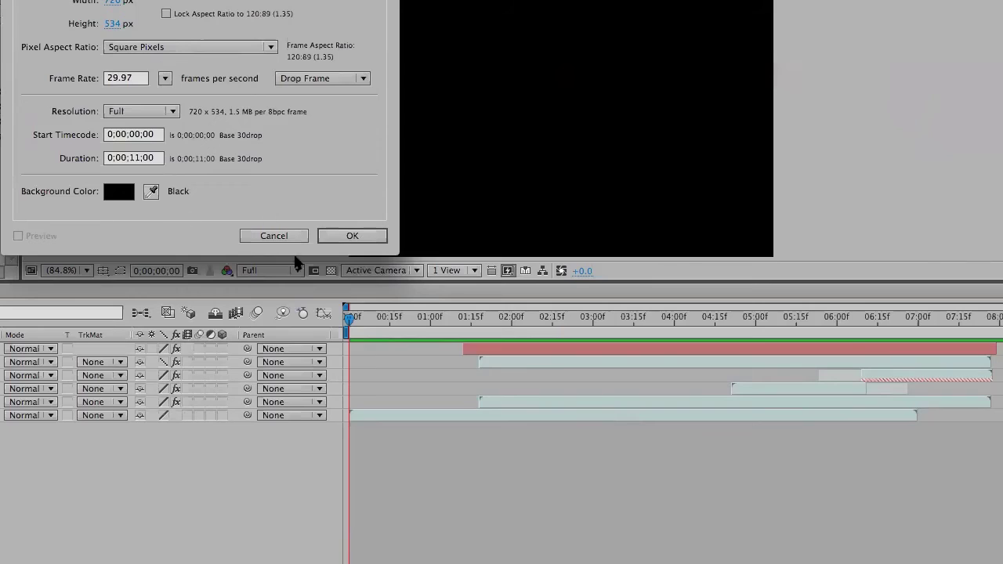
{"action": "left_click", "coordinate": [337, 235]}
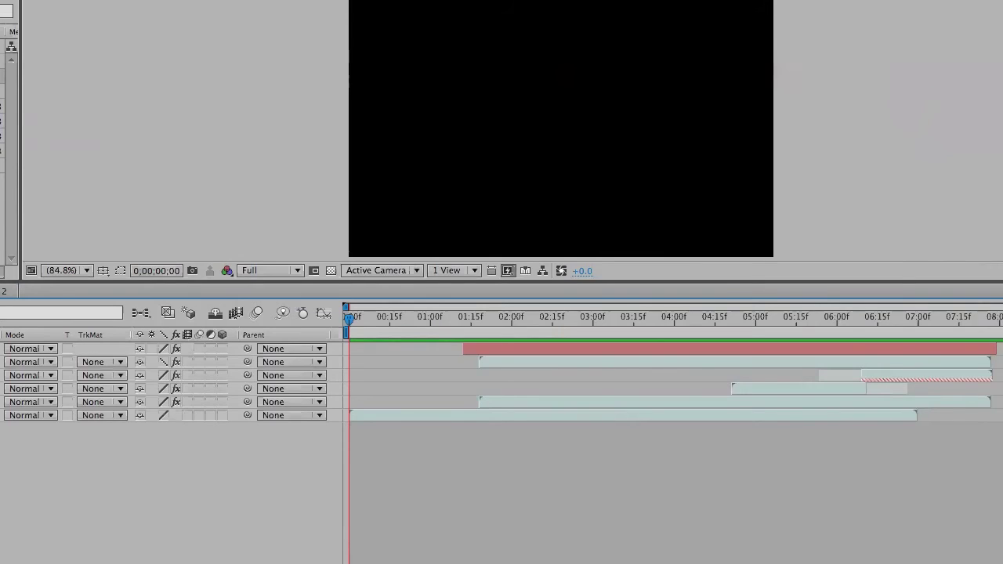
- Inspect the hand's entrance in Comp 1 from the rear hand layer's start to 0;00;02;17
{"action": "left_click", "coordinate": [705, 402]}
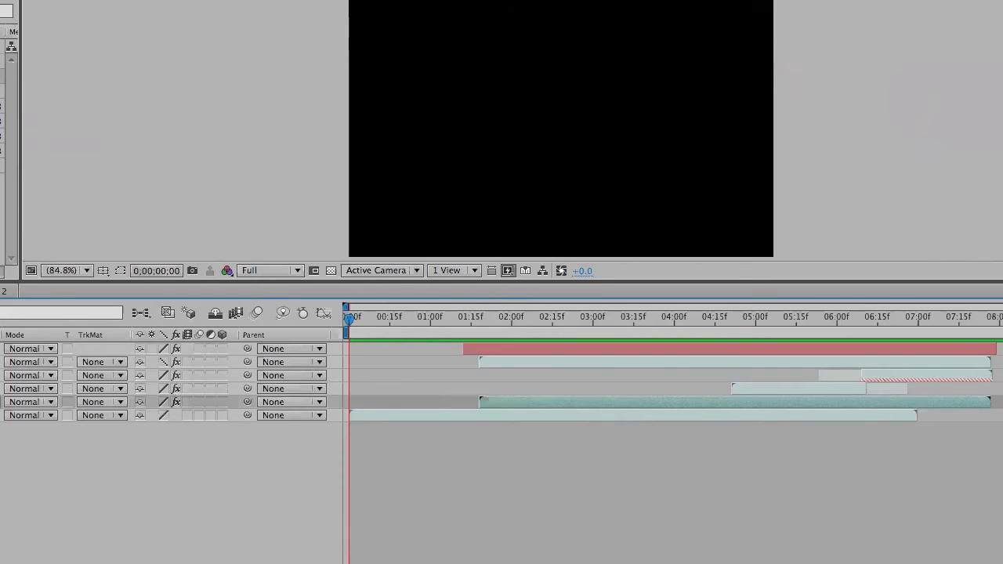
{"action": "key", "text": "i"}
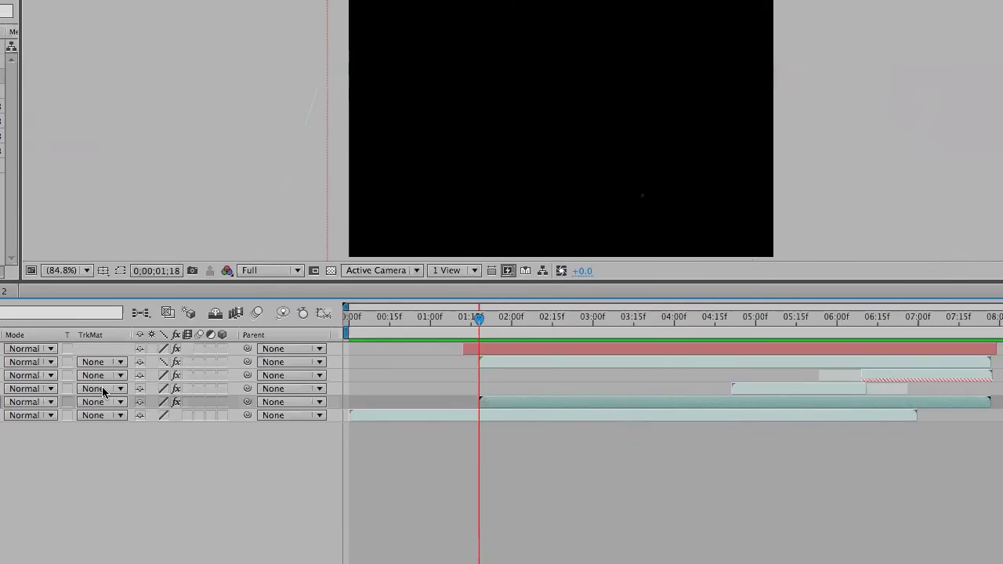
{"action": "left_click_drag", "start_coordinate": [480, 323], "coordinate": [494, 328]}
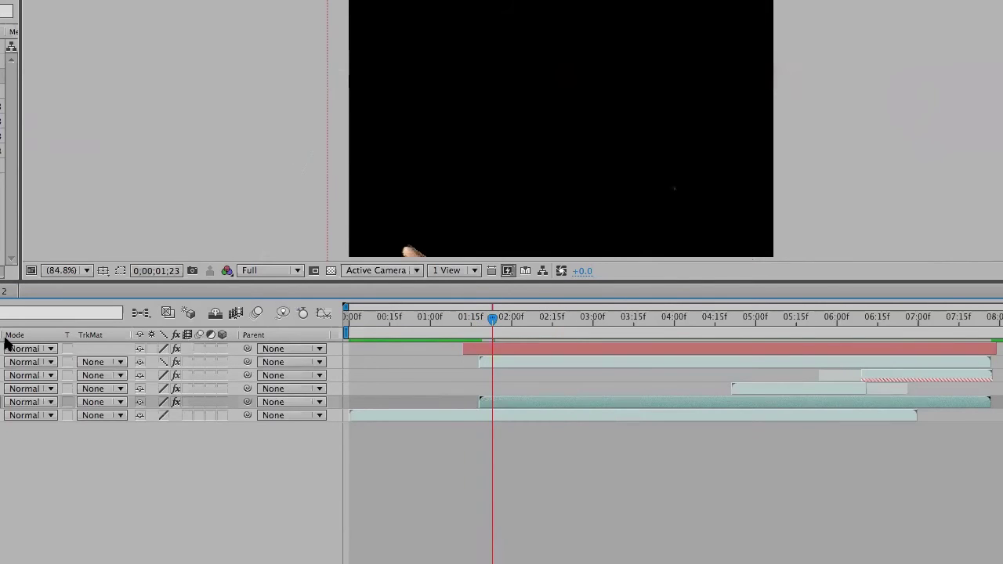
{"action": "left_click_drag", "start_coordinate": [494, 323], "coordinate": [558, 343]}
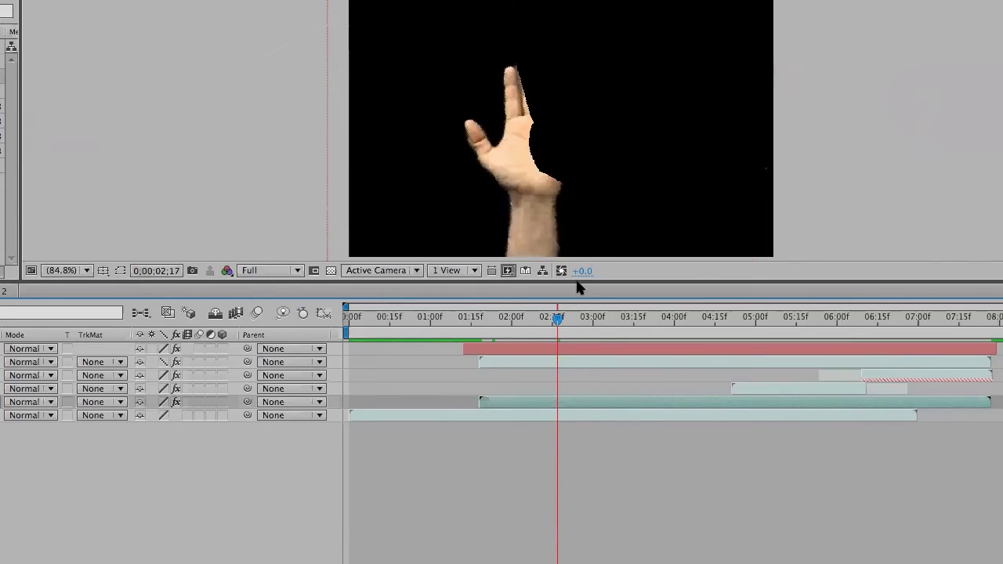
- Show the mask outlines and the front hand layer's keyframes, and examine how the masks follow the hand up to 0;00;03;28
{"action": "left_click", "coordinate": [121, 273]}
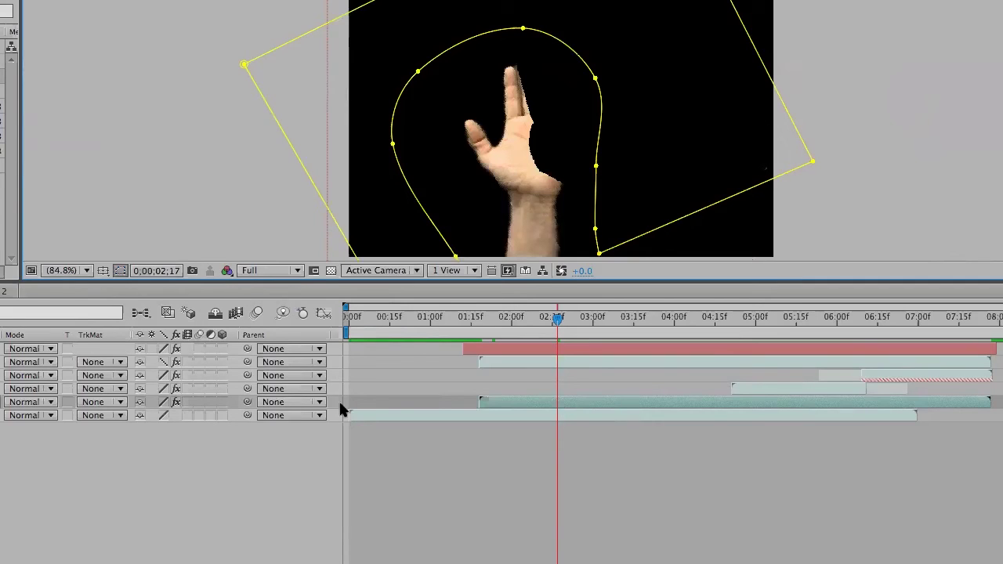
{"action": "left_click", "coordinate": [503, 360]}
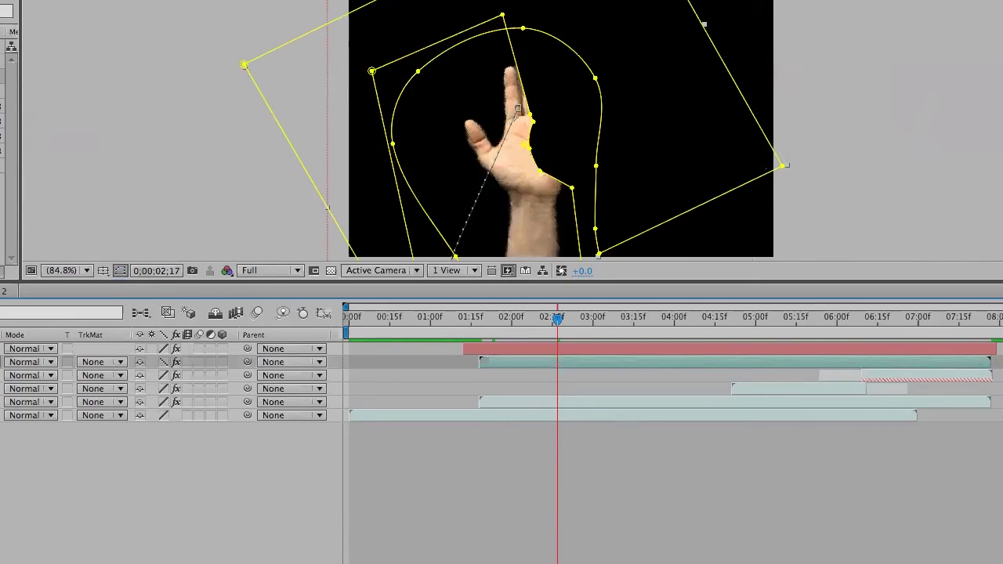
{"action": "key", "text": "u"}
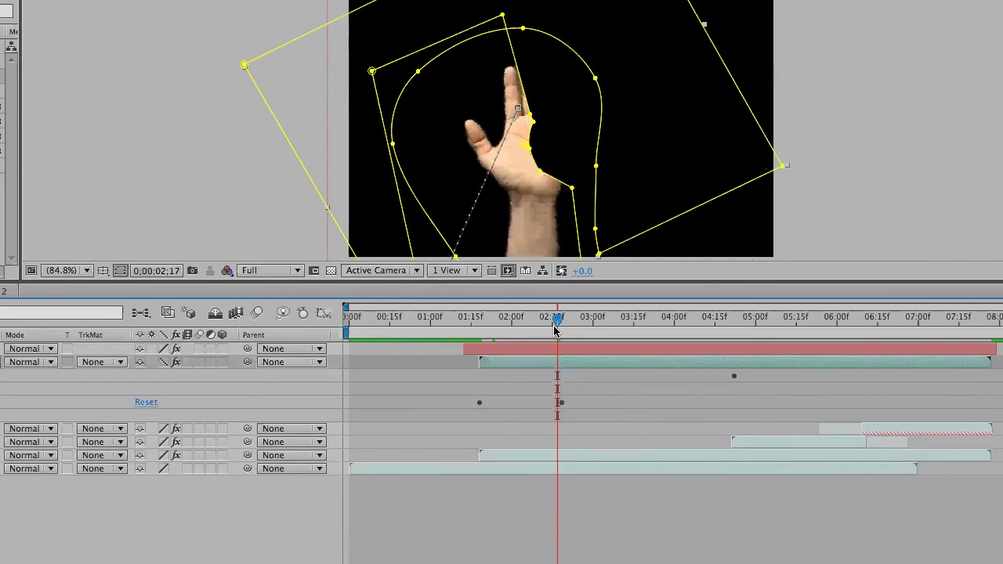
{"action": "left_click_drag", "start_coordinate": [558, 322], "coordinate": [573, 324]}
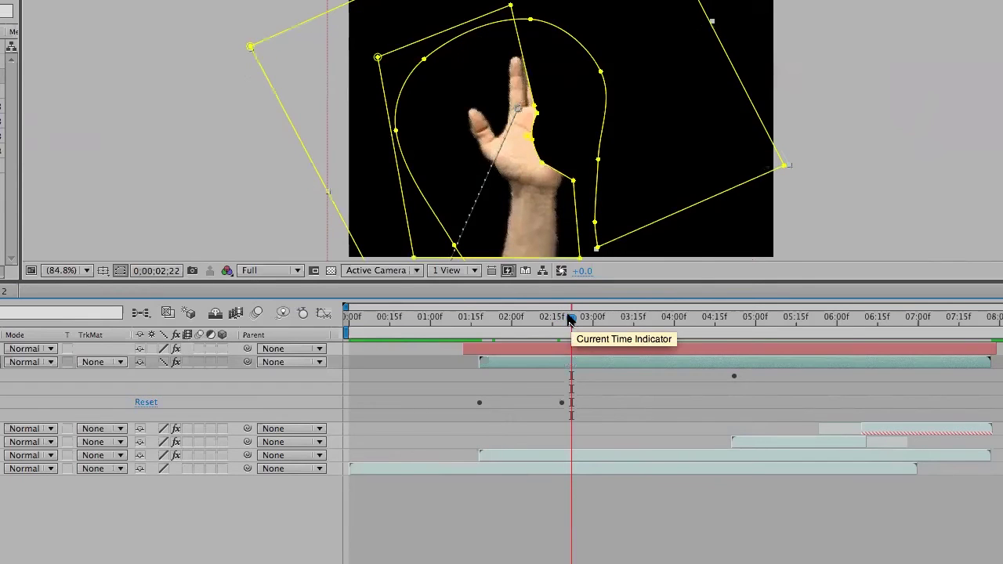
{"action": "left_click_drag", "start_coordinate": [571, 320], "coordinate": [606, 321]}
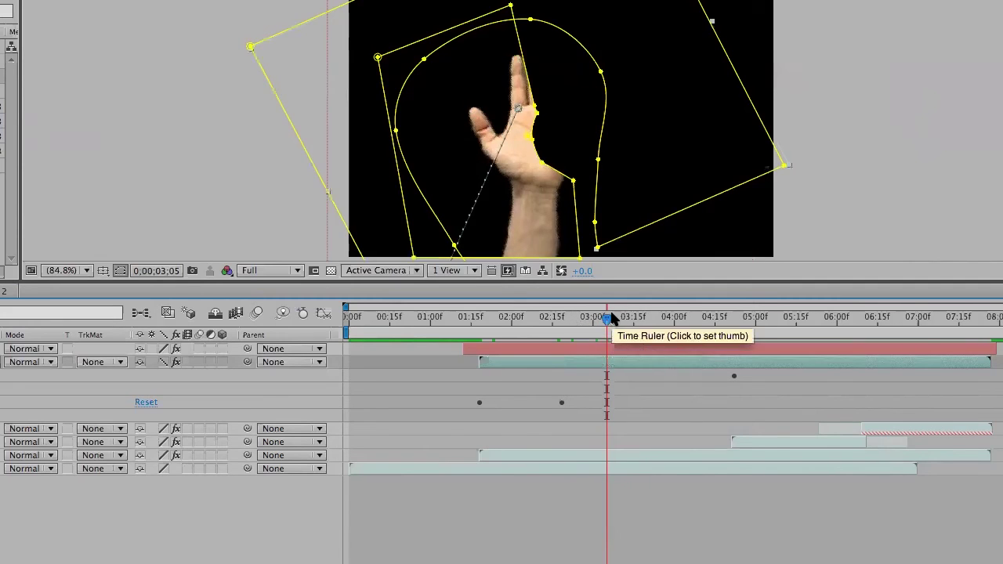
{"action": "left_click_drag", "start_coordinate": [606, 319], "coordinate": [668, 329]}
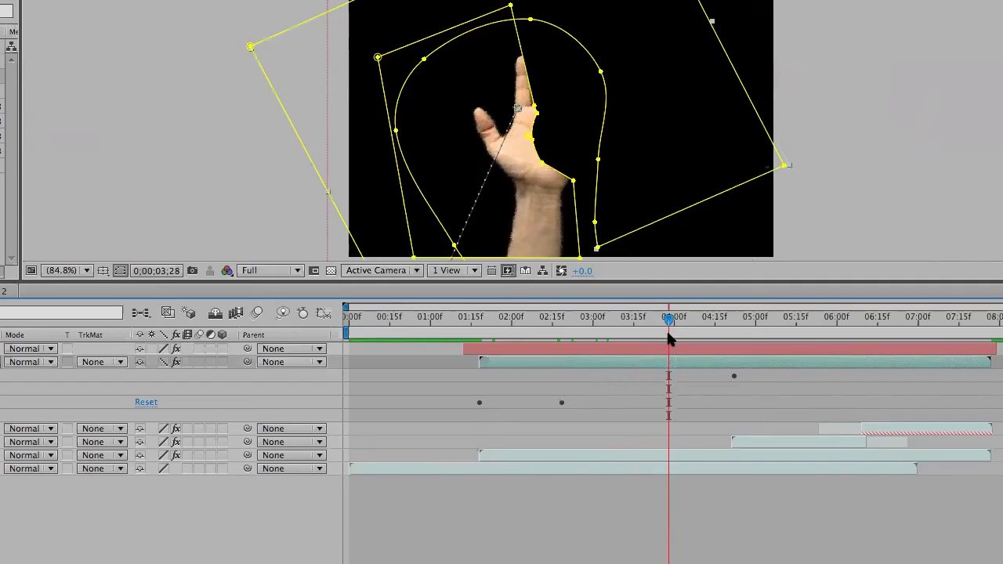
{"action": "left_click_drag", "start_coordinate": [670, 321], "coordinate": [354, 319]}
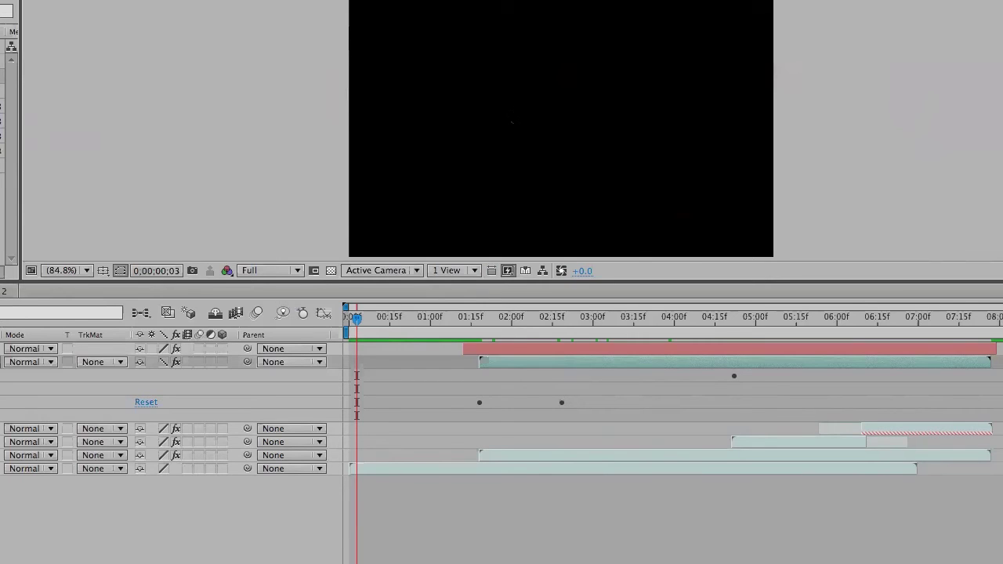
{"action": "left_click", "coordinate": [521, 236]}
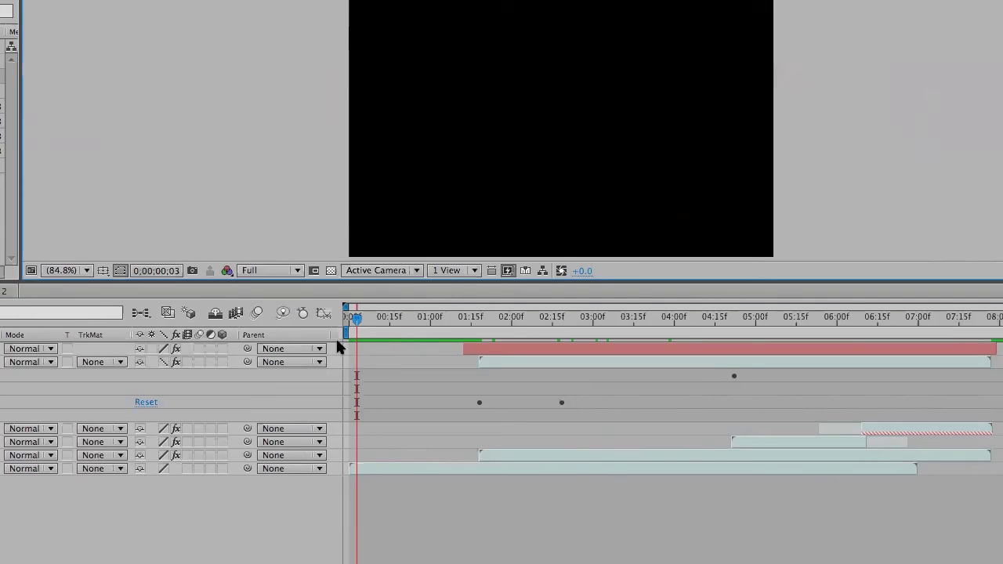
- Place the green-screen hand footage in the new composition, starting at 0;00;00;00
{"action": "left_click_drag", "start_coordinate": [358, 320], "coordinate": [482, 339]}
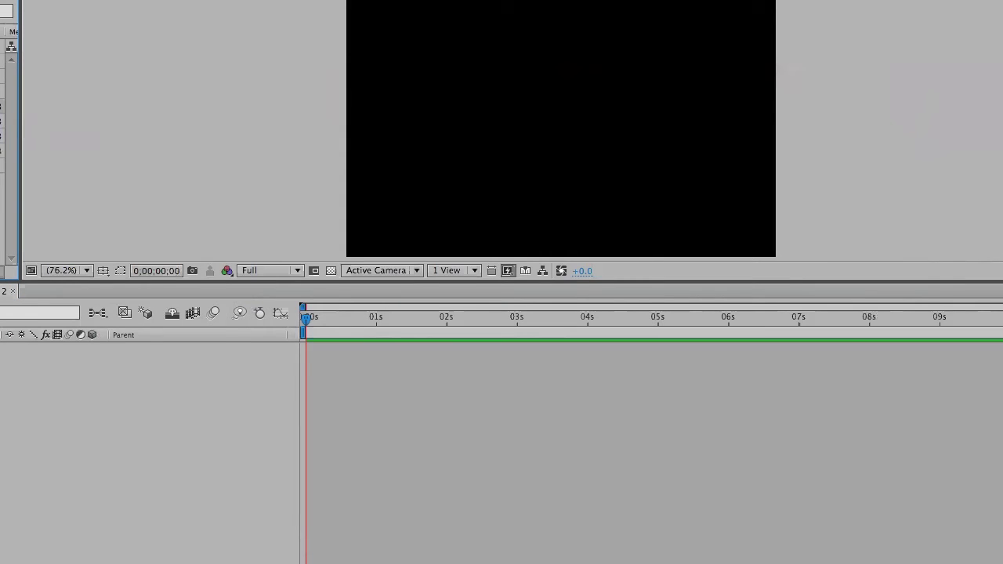
{"action": "left_click_drag", "start_coordinate": [1, 105], "coordinate": [2, 355]}
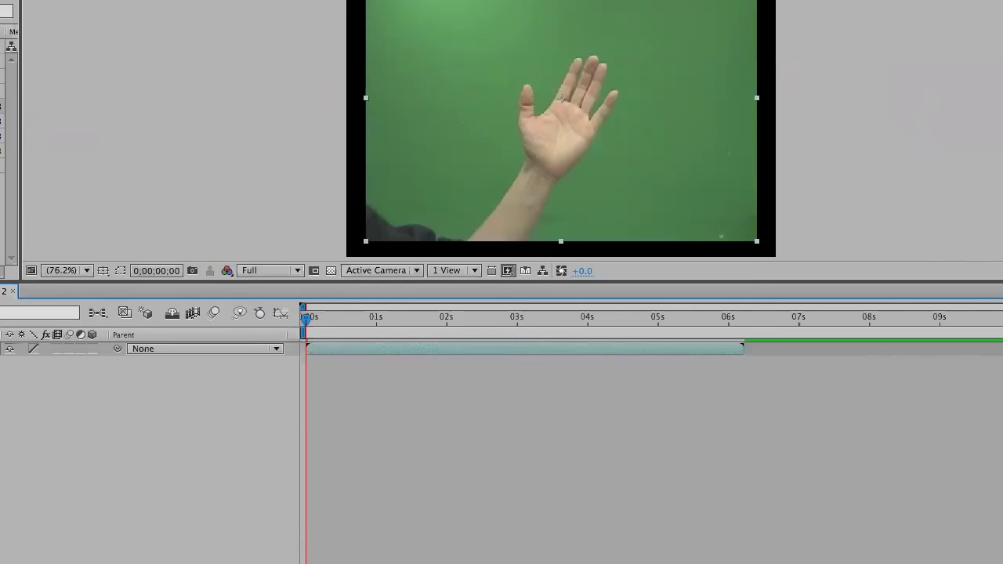
- Apply the Hue/Saturation effect to the hand layer and boost the footage's saturation
{"action": "right_click", "coordinate": [11, 349]}
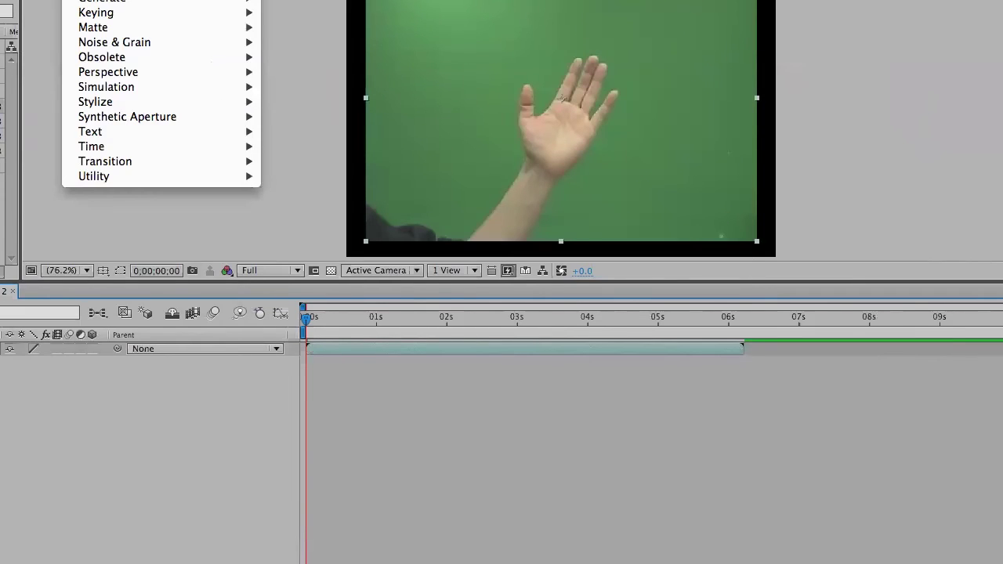
{"action": "mouse_move", "coordinate": [157, 0]}
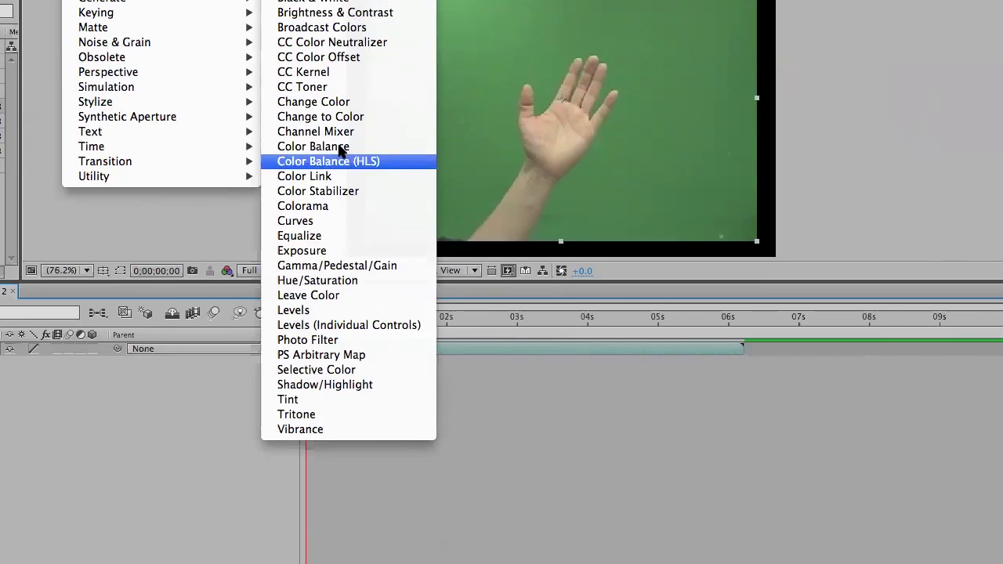
{"action": "left_click", "coordinate": [337, 281]}
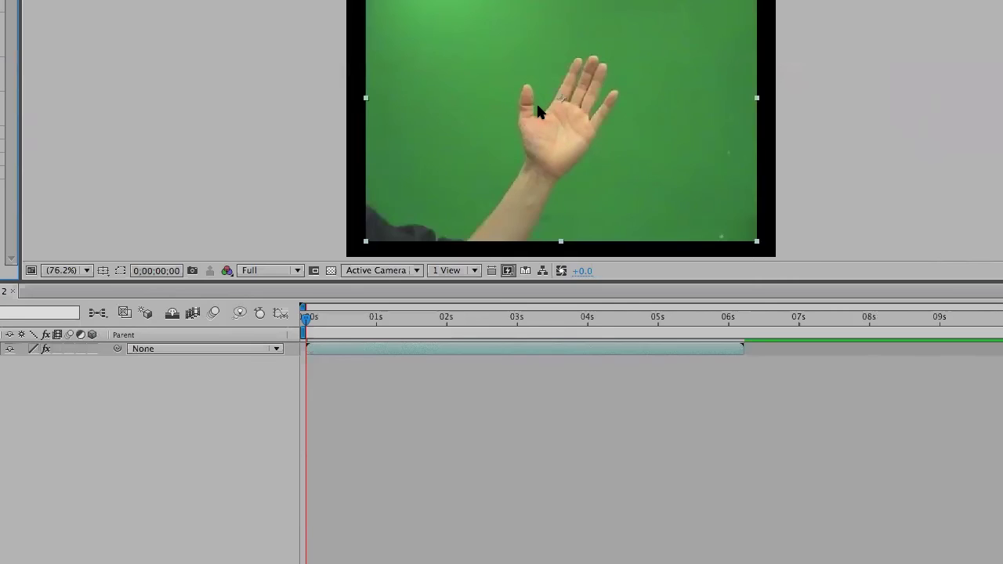
{"action": "left_click", "coordinate": [488, 76]}
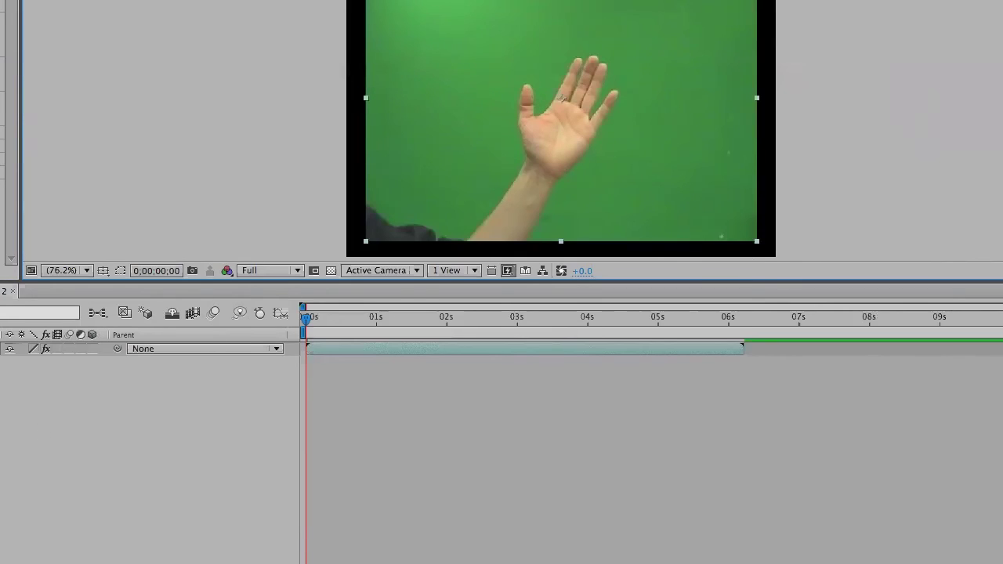
- Keyframe the hand layer's scale at 110% at 0;00;00;00 and set its position to 360, 265
{"action": "key", "text": "e"}
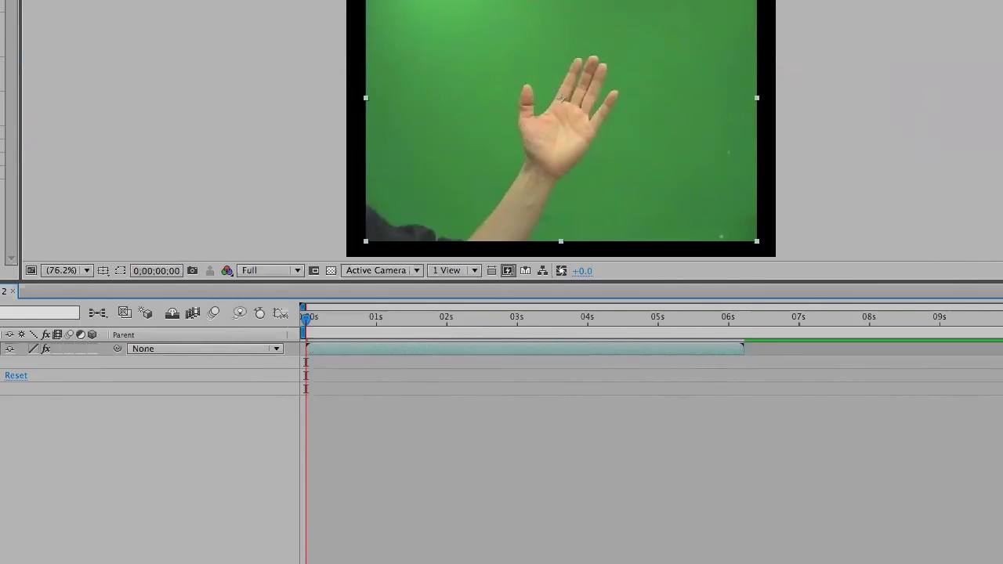
{"action": "left_click", "coordinate": [0, 375]}
{"action": "left_click", "coordinate": [2, 415]}
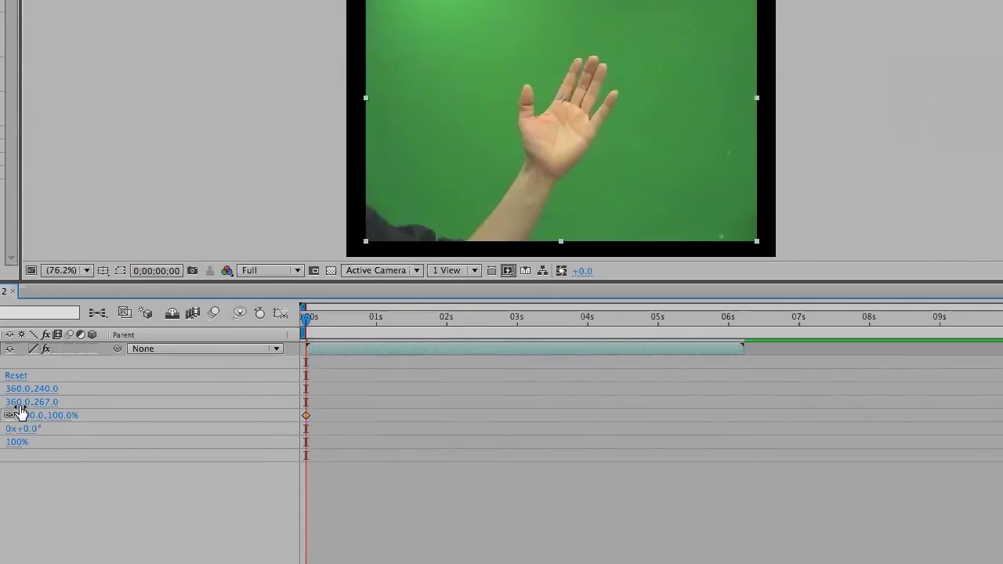
{"action": "left_click_drag", "start_coordinate": [33, 415], "coordinate": [37, 416]}
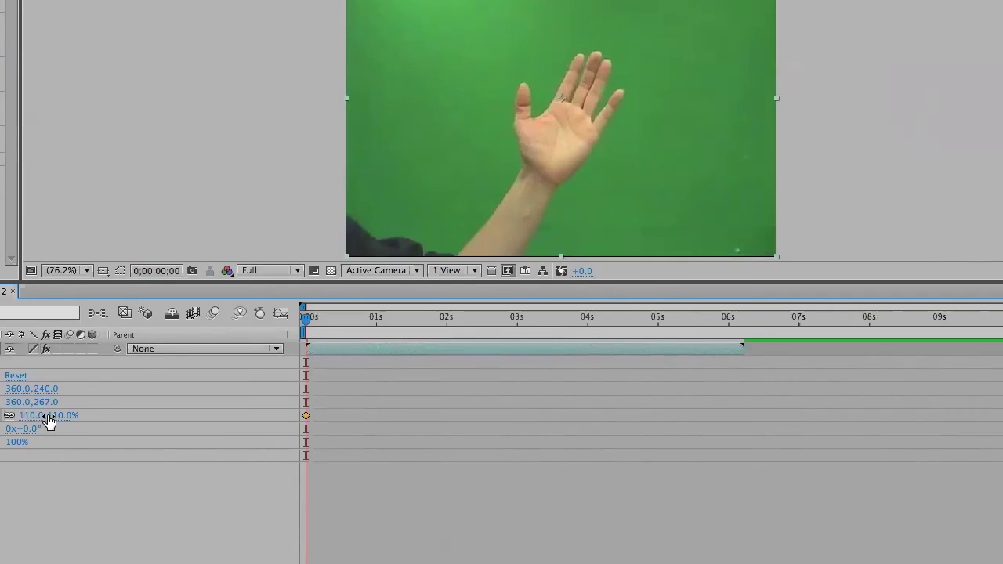
{"action": "key", "text": "Up"}
{"action": "key", "text": "Up"}
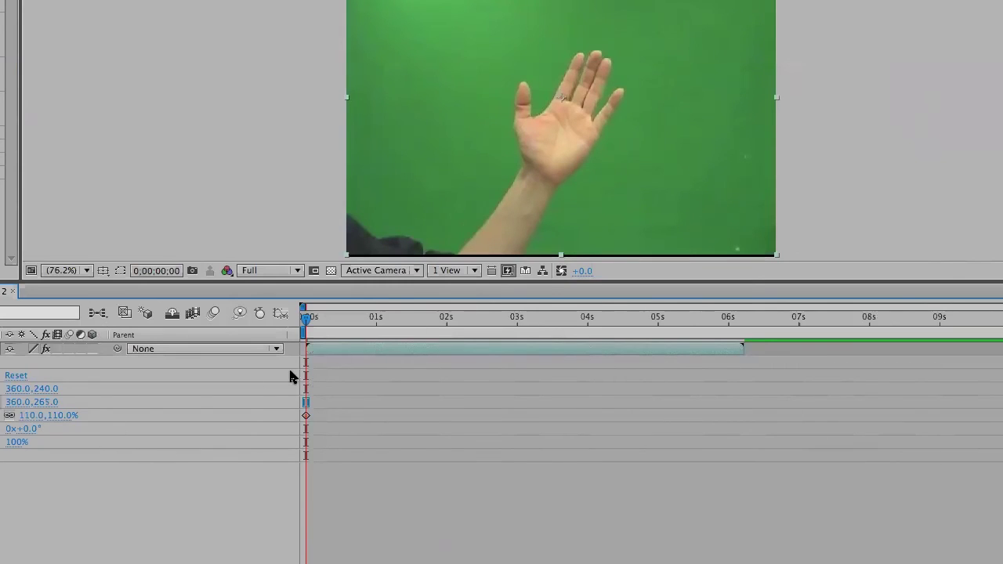
- Set the hand layer's scale to 111% at 0;00;00;00
{"action": "left_click", "coordinate": [29, 418]}
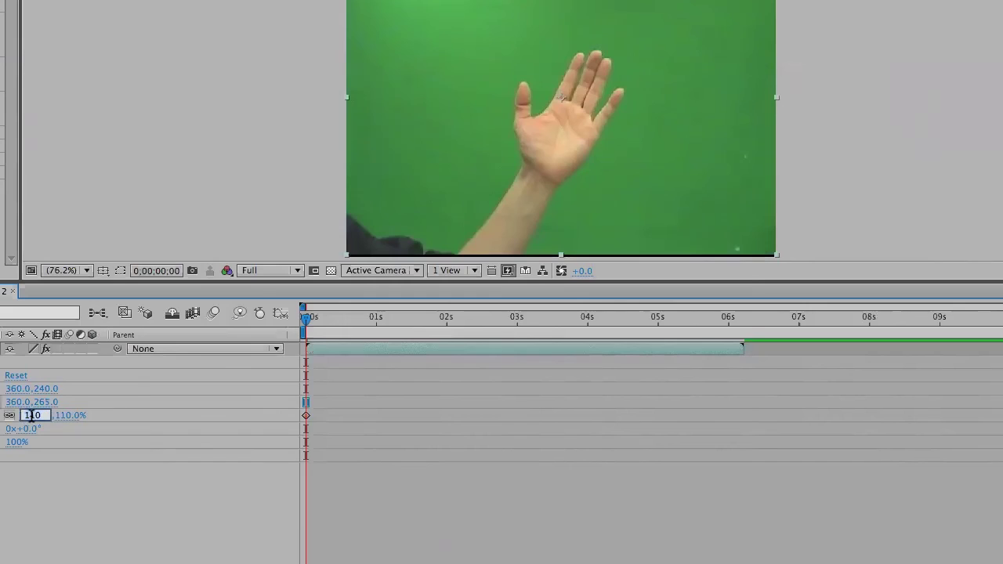
{"action": "key", "text": "BackSpace"}
{"action": "type", "text": "110"}
{"action": "key", "text": "BackSpace"}
{"action": "type", "text": "1"}
{"action": "key", "text": "Return"}
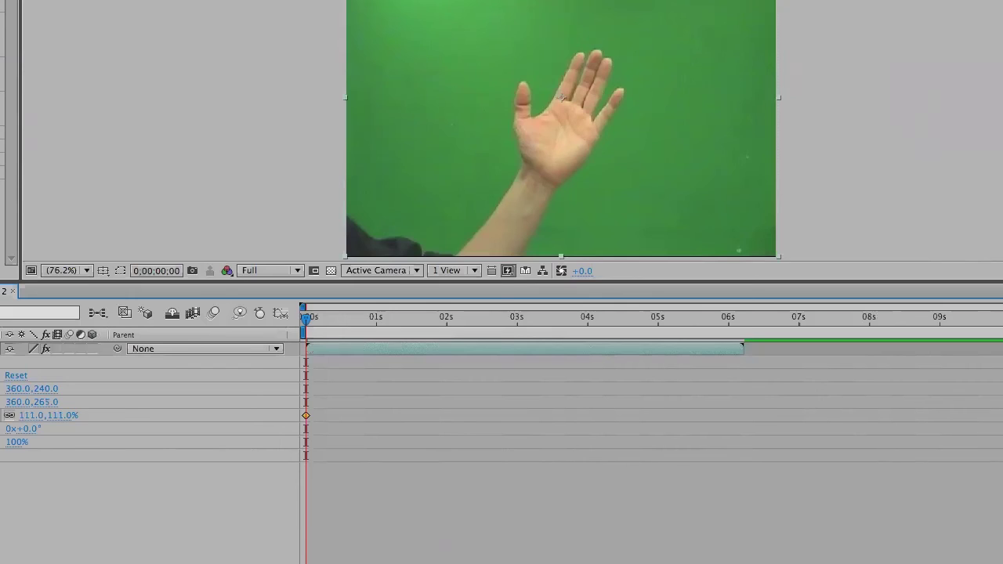
- Trace a loose straight-sided Pen mask path around the hand and forearm, starting and ending at the frame's lower edge
{"action": "left_click", "coordinate": [4, 6]}
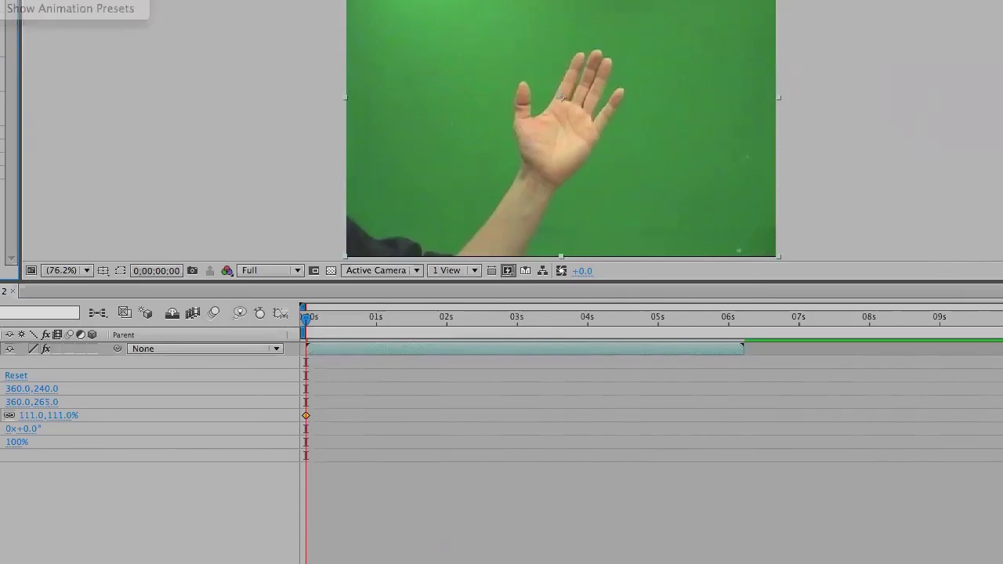
{"action": "left_click", "coordinate": [8, 1]}
{"action": "left_click", "coordinate": [8, 1]}
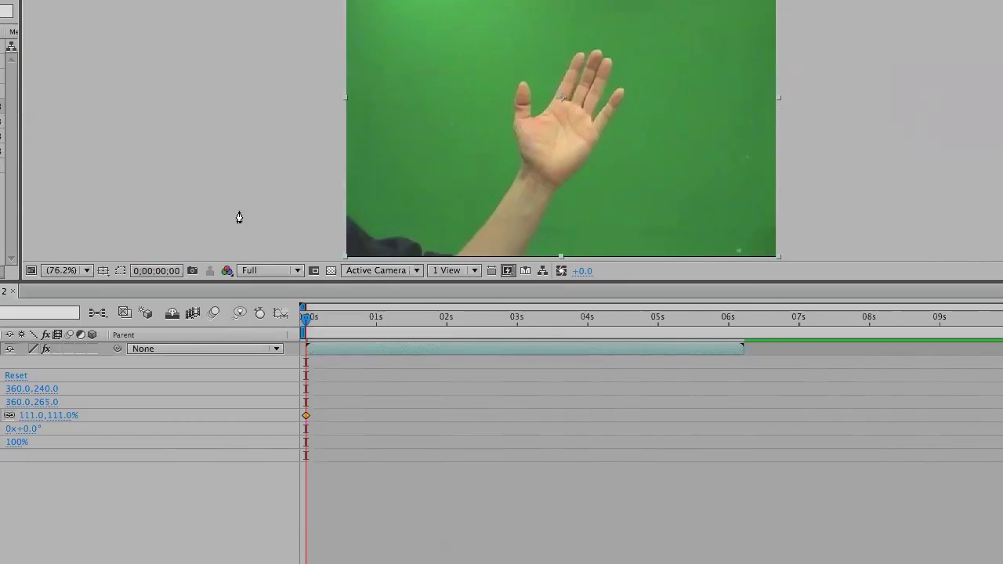
{"action": "left_click", "coordinate": [443, 257]}
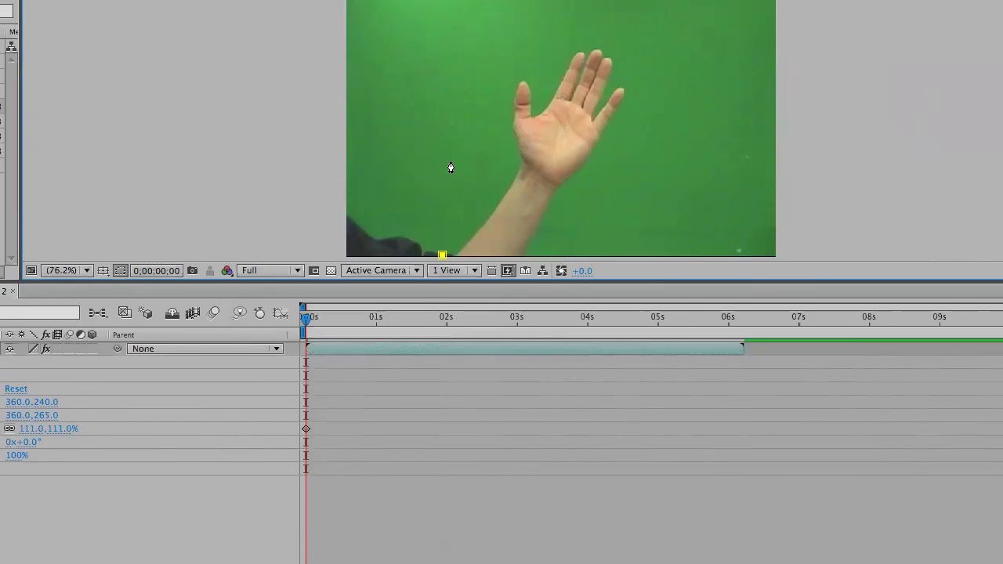
{"action": "left_click", "coordinate": [501, 165]}
{"action": "left_click", "coordinate": [501, 70]}
{"action": "left_click", "coordinate": [546, 46]}
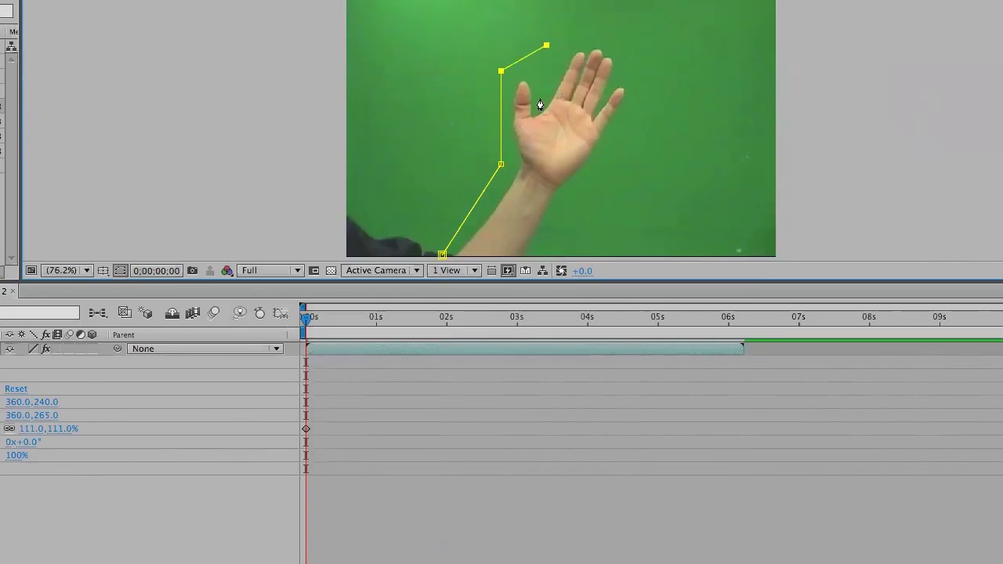
{"action": "left_click", "coordinate": [609, 38]}
{"action": "left_click", "coordinate": [637, 75]}
{"action": "left_click", "coordinate": [624, 139]}
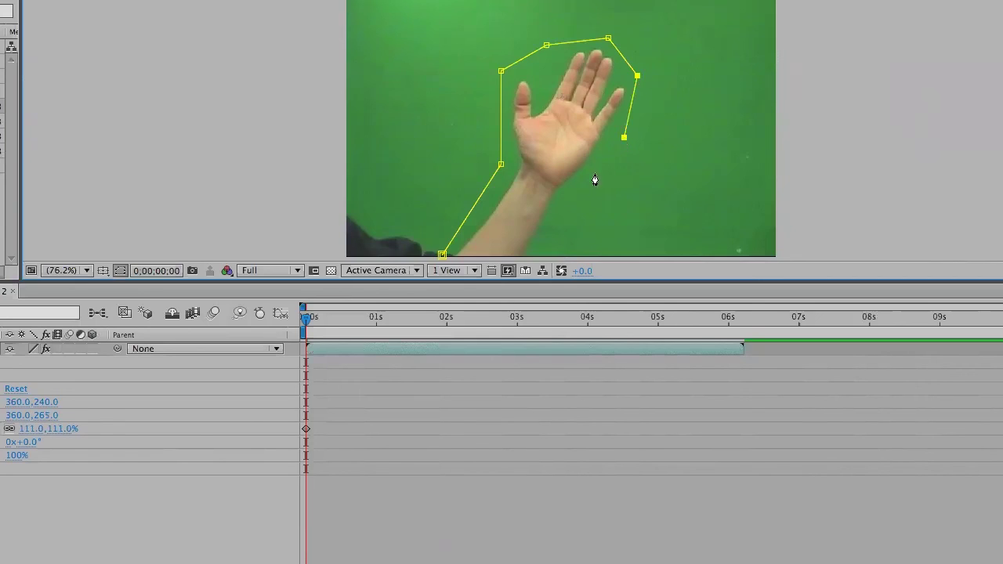
{"action": "left_click", "coordinate": [583, 191]}
{"action": "left_click", "coordinate": [541, 255]}
- Continue the mask path around the outer edges of the frame and close it at its starting point
{"action": "left_click", "coordinate": [780, 258]}
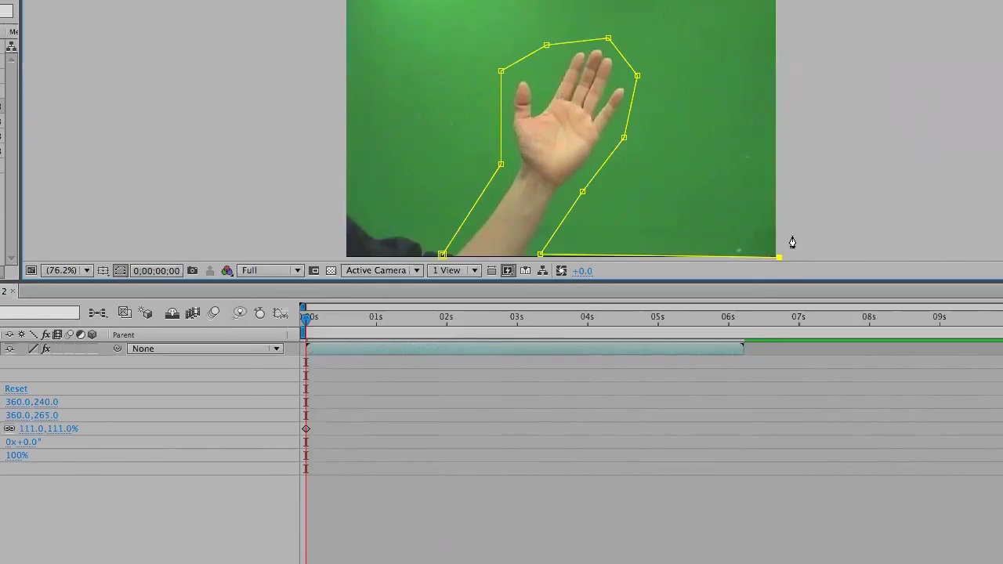
{"action": "left_click", "coordinate": [777, 0]}
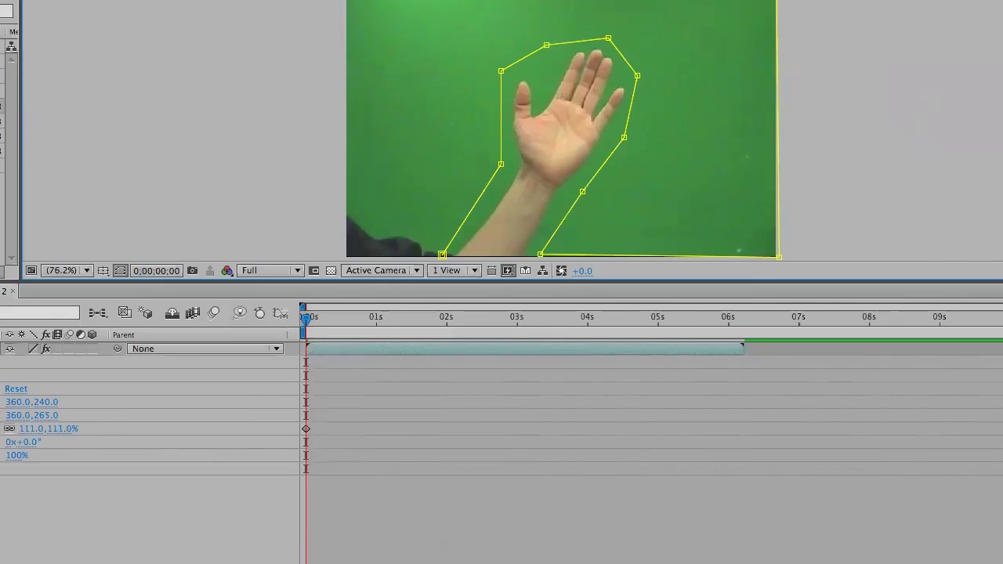
{"action": "left_click", "coordinate": [342, 256]}
{"action": "left_click", "coordinate": [430, 258]}
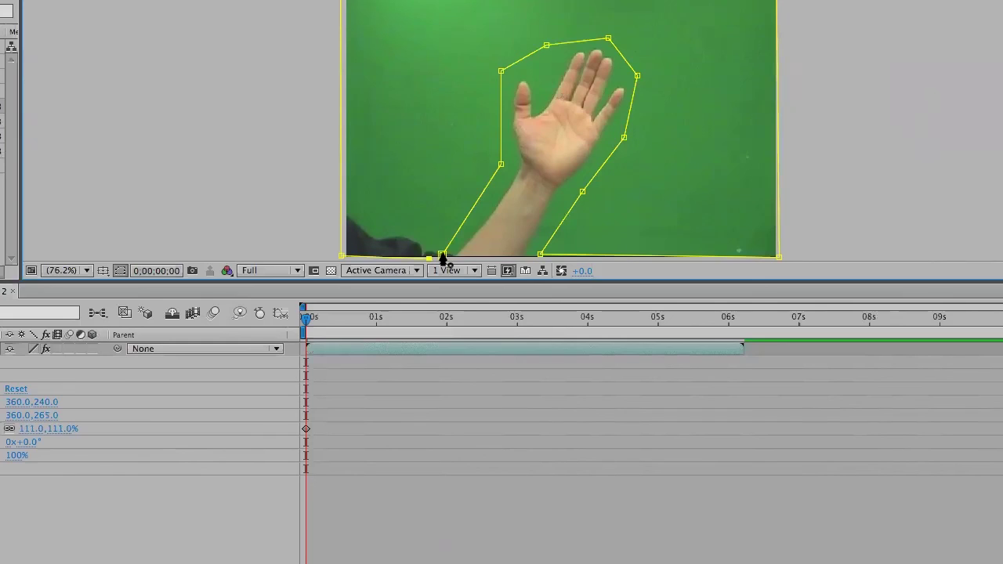
{"action": "left_click", "coordinate": [443, 256]}
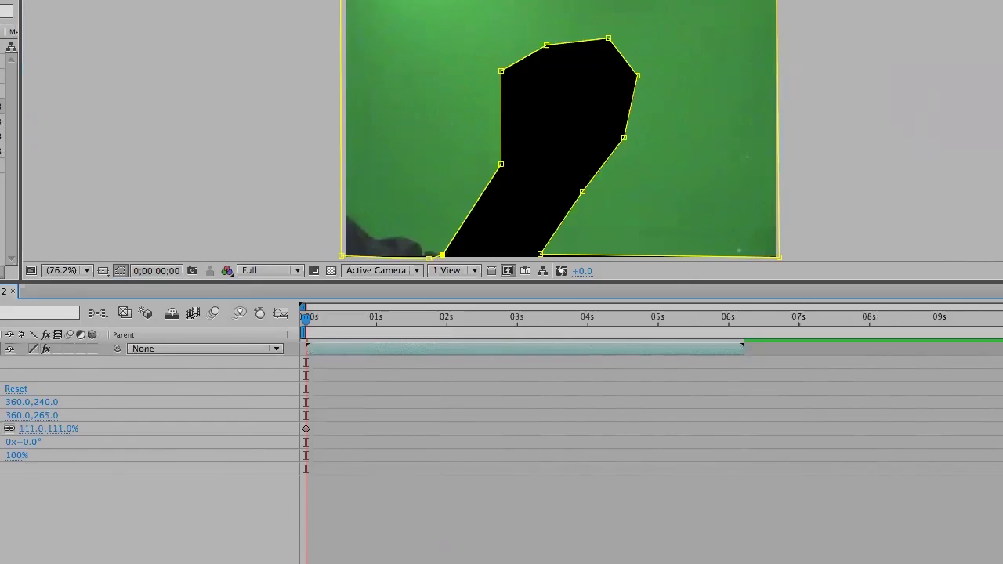
- Set the hand layer's mask mode to Subtract and nudge the mask point beside the forearm slightly below the frame's lower edge
{"action": "key", "text": "shift+m"}
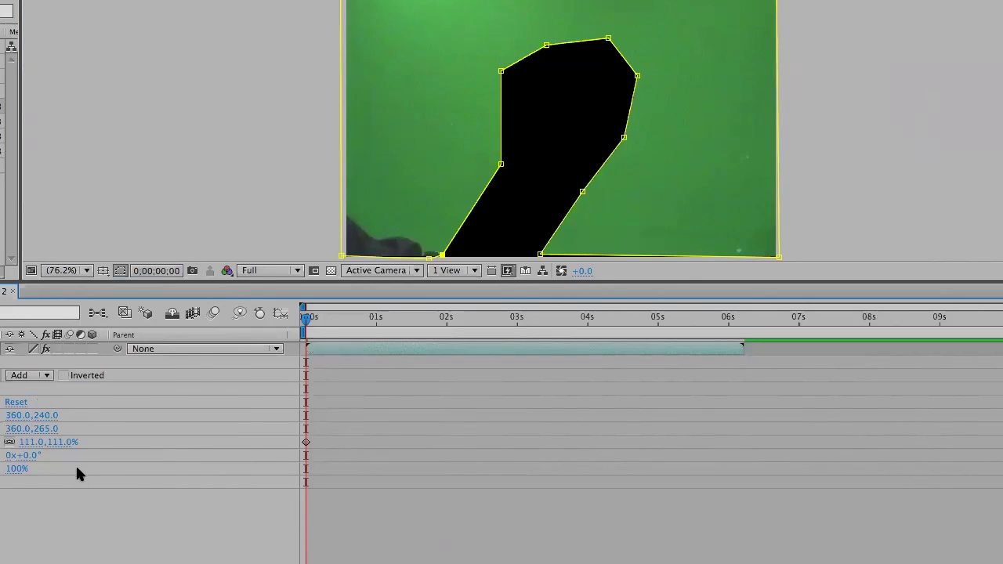
{"action": "left_click", "coordinate": [47, 376]}
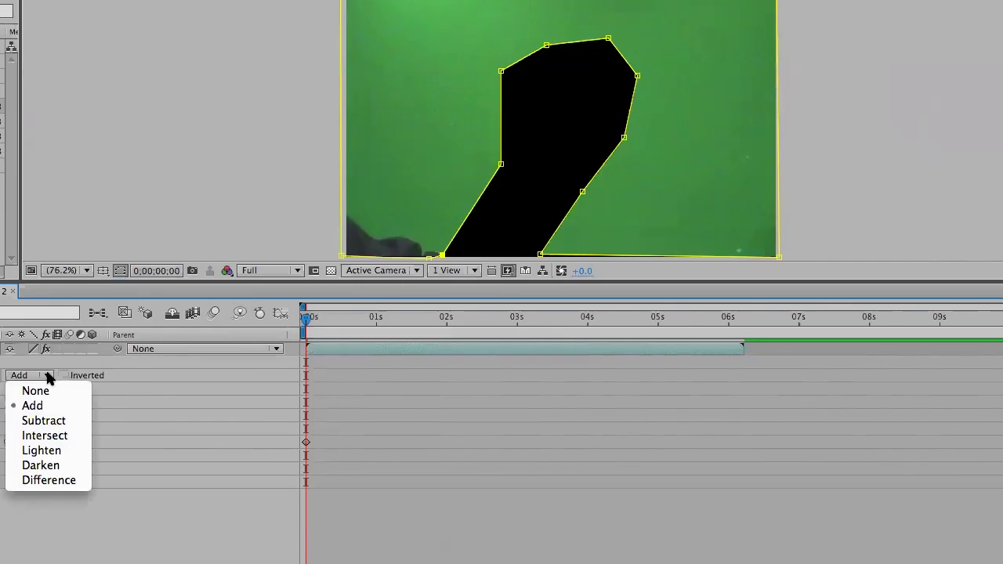
{"action": "left_click", "coordinate": [54, 422]}
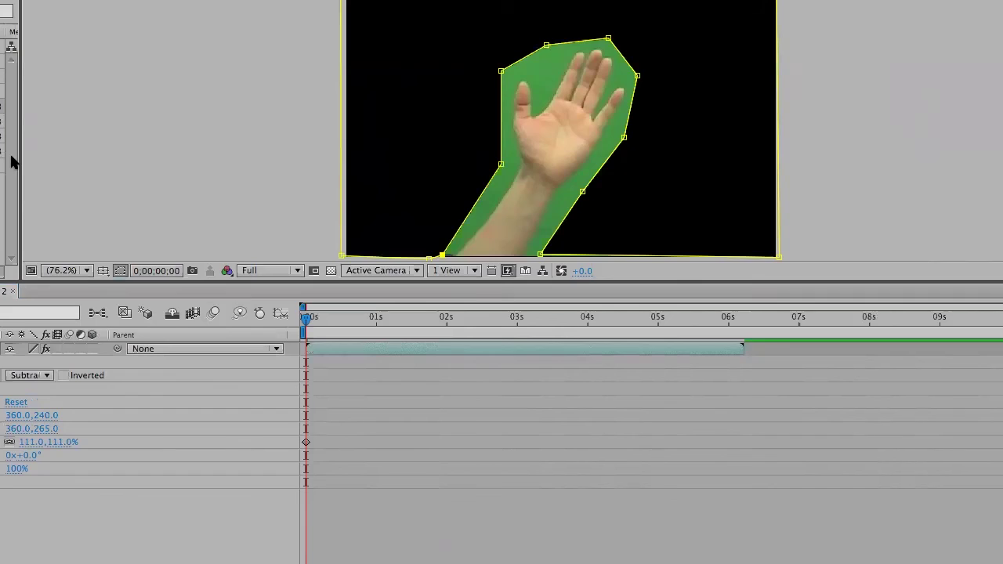
{"action": "left_click", "coordinate": [541, 256]}
{"action": "left_click_drag", "start_coordinate": [540, 259], "coordinate": [537, 261]}
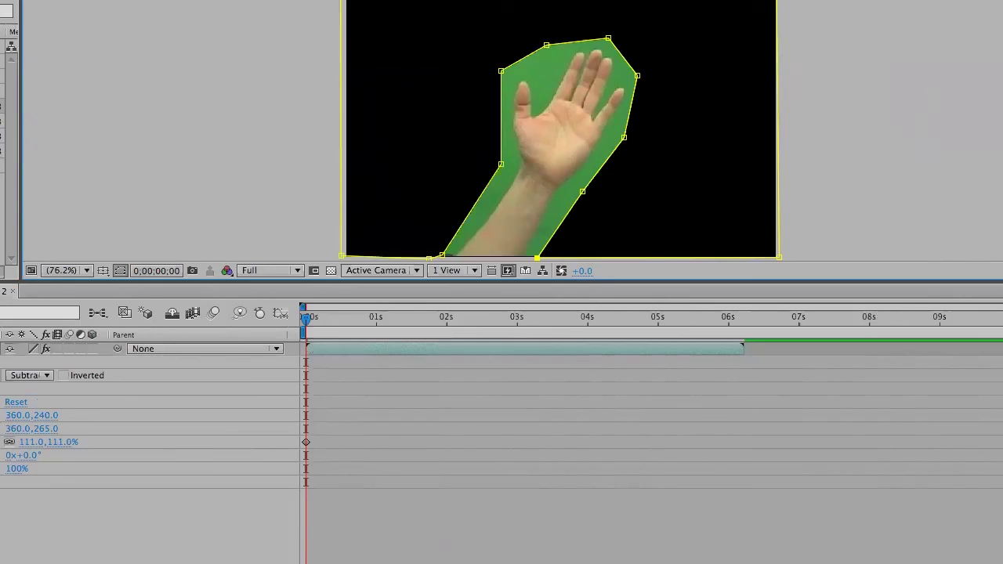
- Apply the Keylight (1.2) effect to the hand layer and look through its settings
{"action": "left_click", "coordinate": [84, 1]}
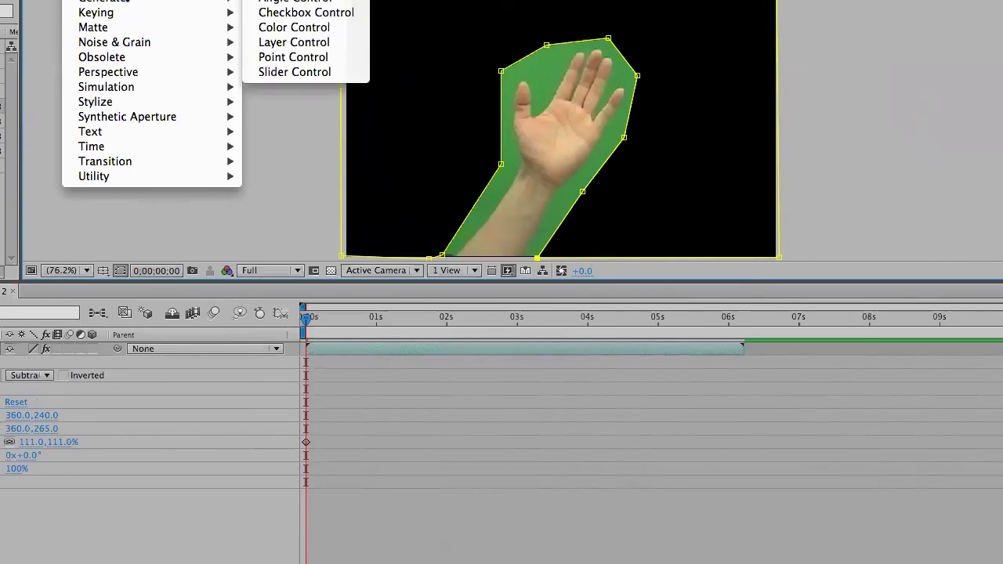
{"action": "mouse_move", "coordinate": [130, 13]}
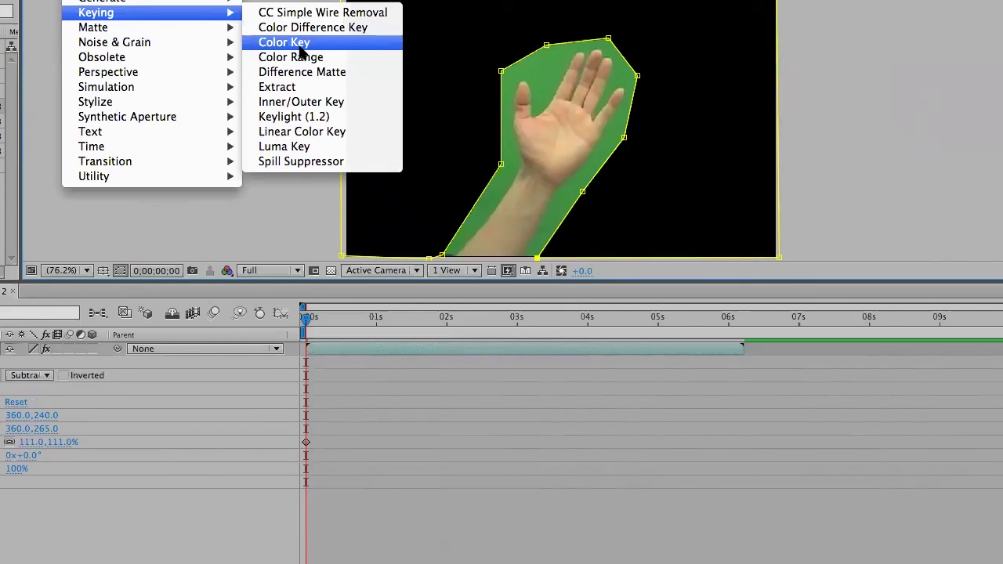
{"action": "left_click", "coordinate": [284, 118]}
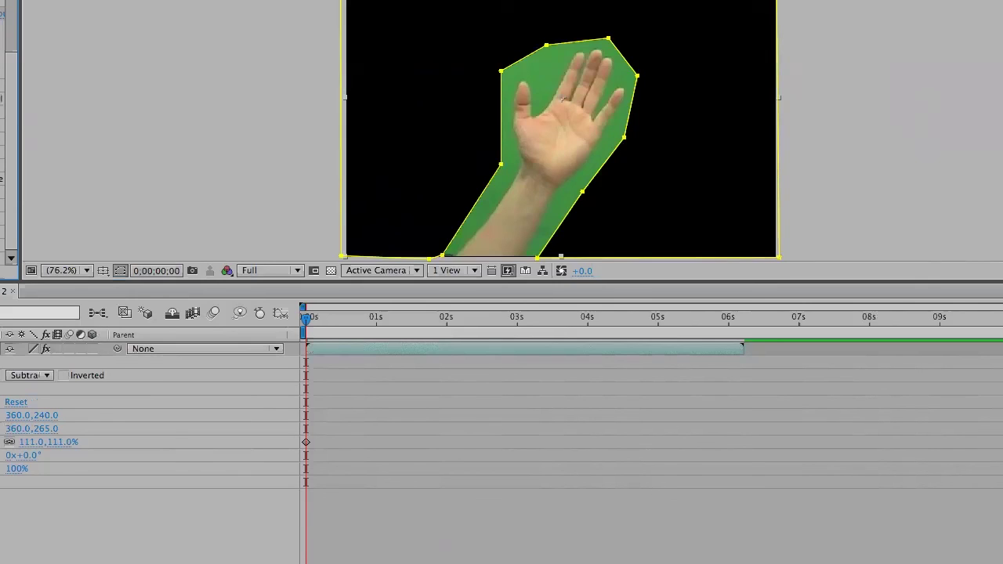
{"action": "left_click_drag", "start_coordinate": [9, 75], "coordinate": [11, 10]}
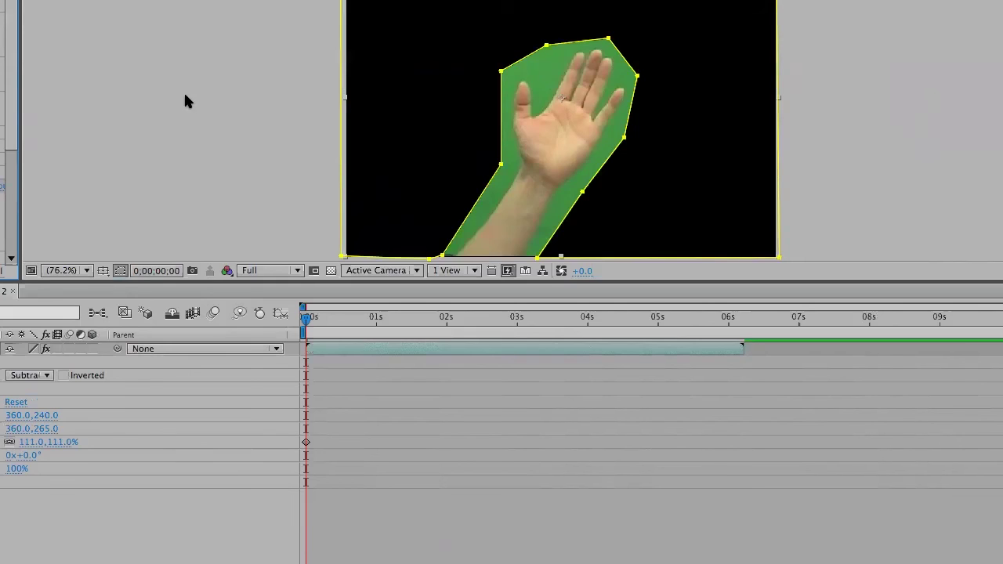
{"action": "left_click_drag", "start_coordinate": [11, 80], "coordinate": [1, 138]}
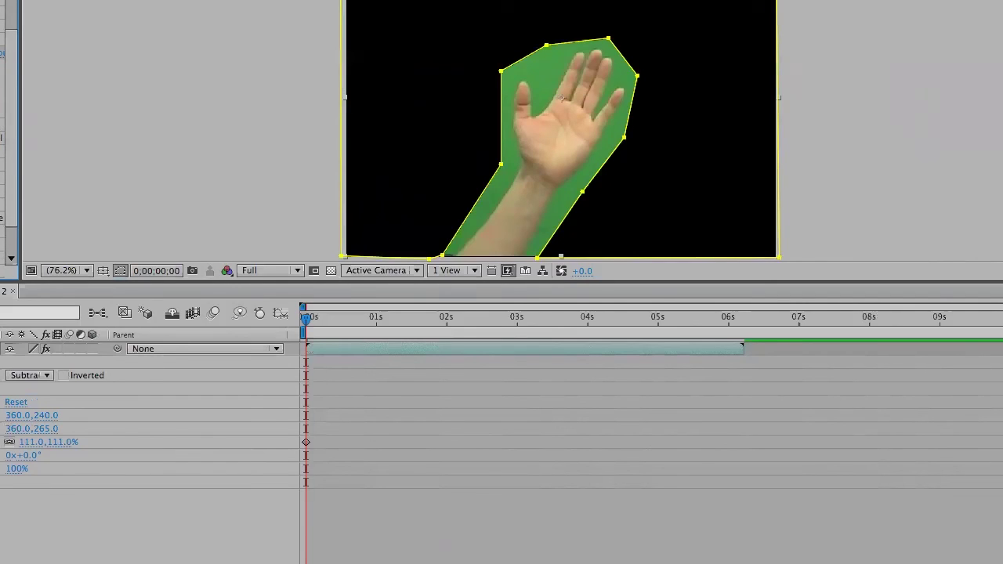
- Check the hand layer in a black-and-white Keylight view and switch back to the full-colour footage
{"action": "left_click", "coordinate": [1, 139]}
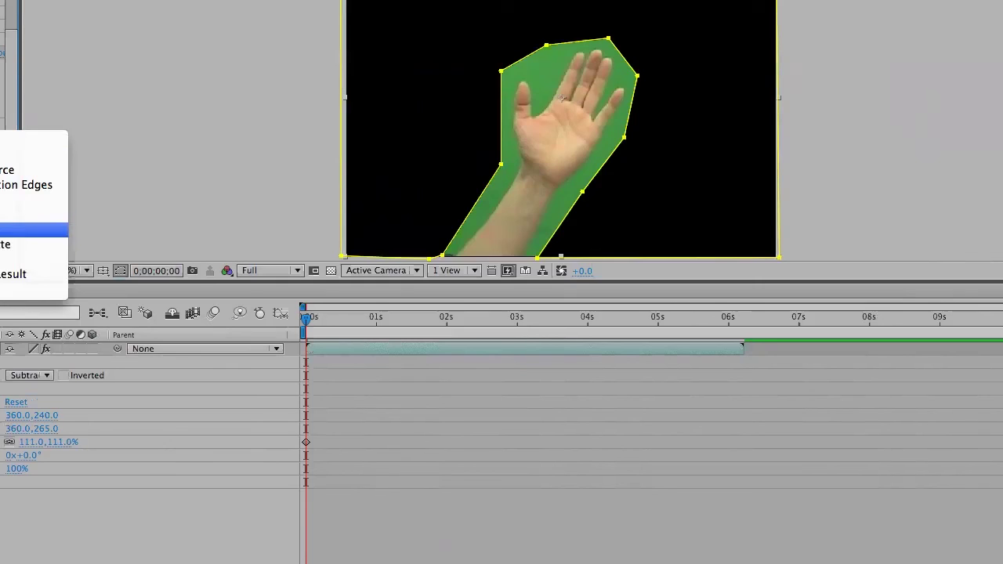
{"action": "key", "text": "Return"}
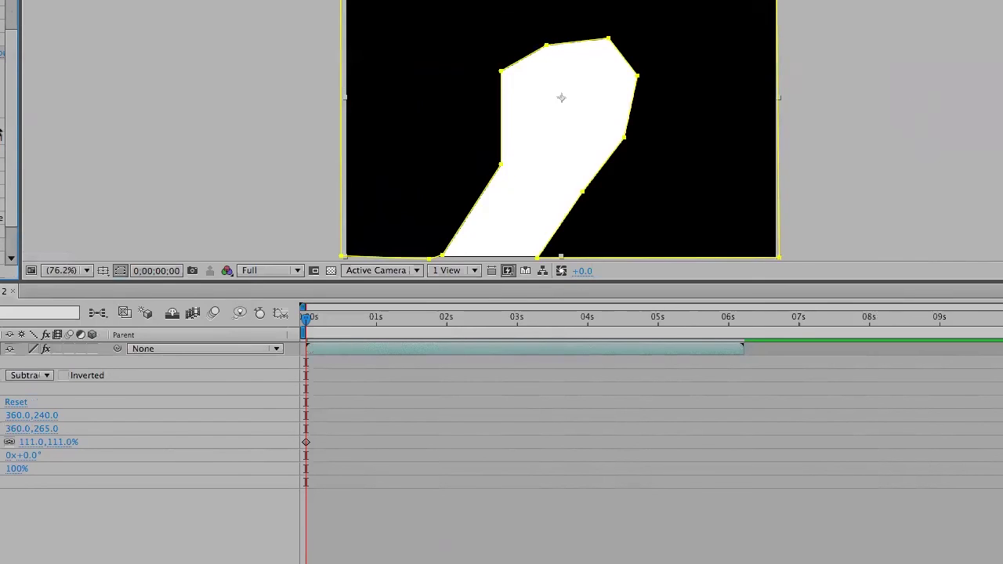
{"action": "left_click", "coordinate": [1, 133]}
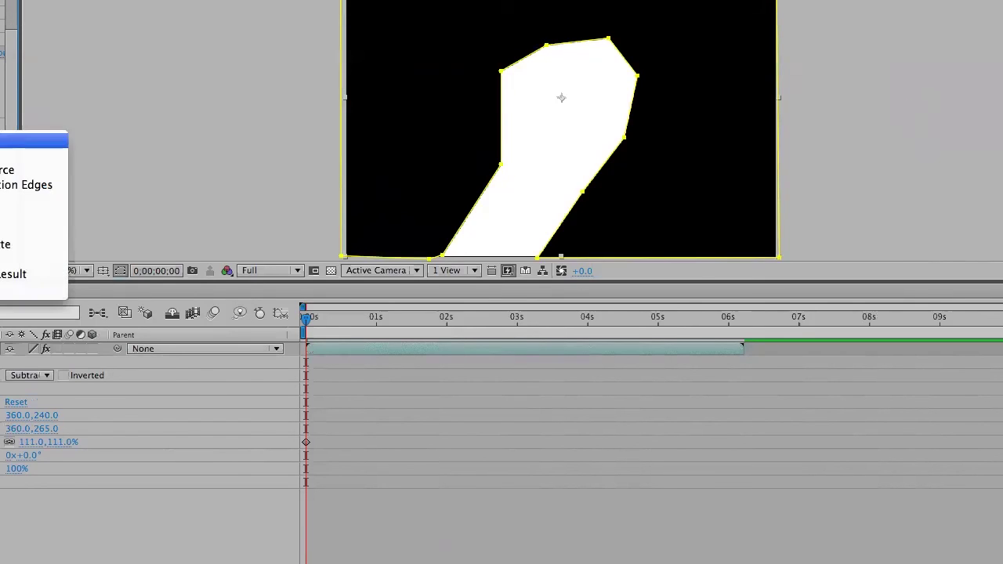
{"action": "left_click", "coordinate": [16, 142]}
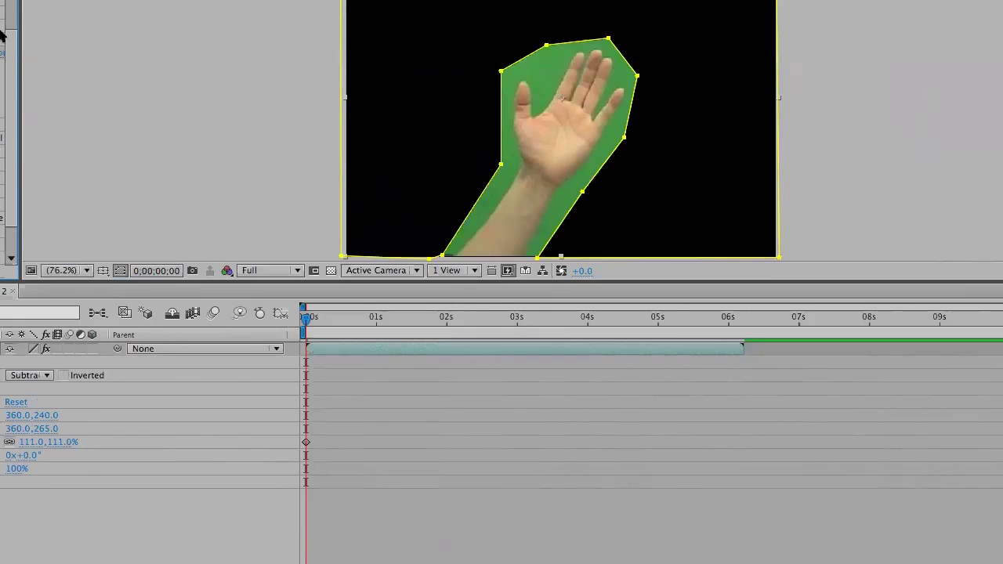
{"action": "scroll", "coordinate": [14, 20], "scroll_direction": "down", "scroll_amount": 2}
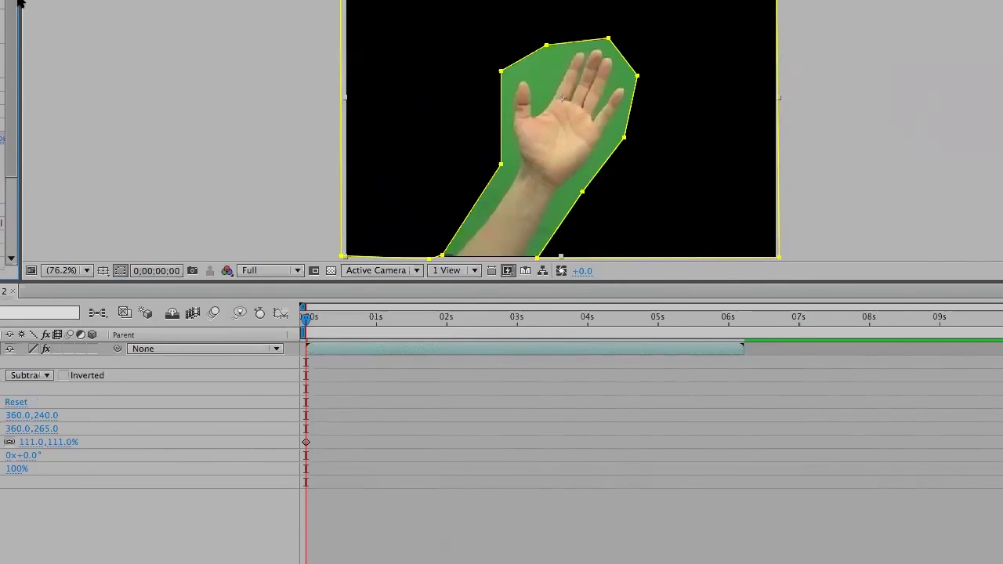
- Look through the hand layer's effect settings and widen their display area so the values can be read
{"action": "scroll", "coordinate": [22, 39], "scroll_direction": "down", "scroll_amount": 2}
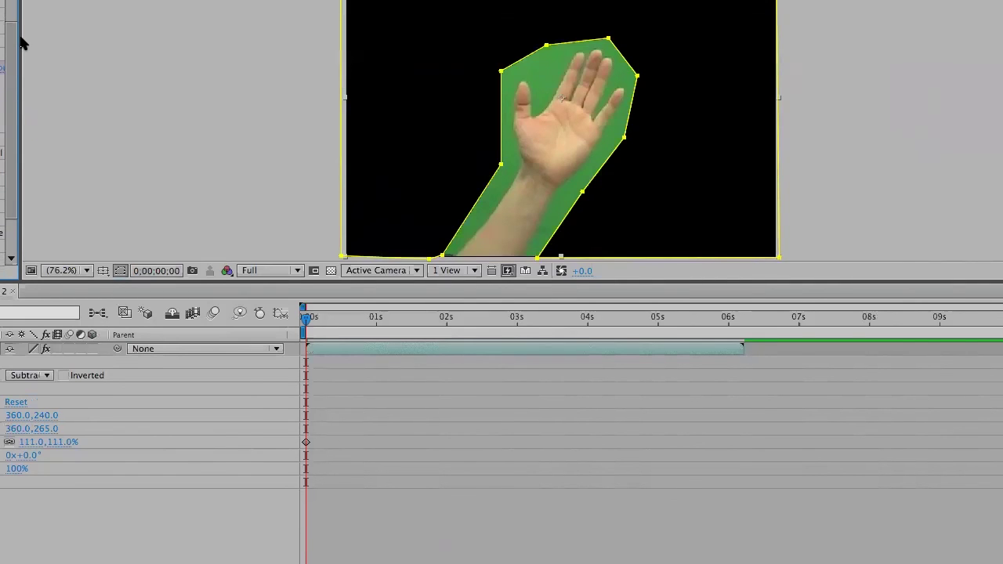
{"action": "scroll", "coordinate": [22, 44], "scroll_direction": "up", "scroll_amount": 10}
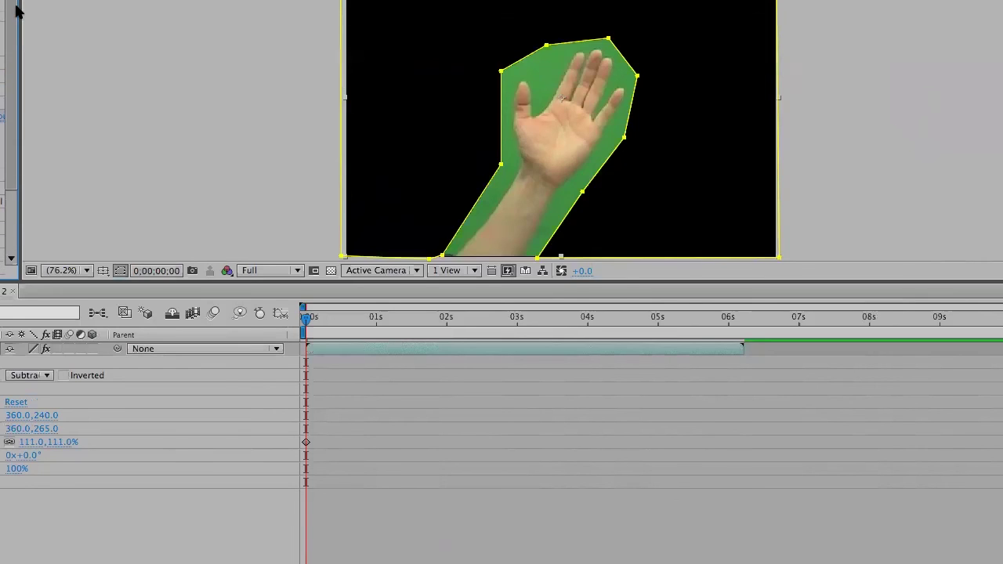
{"action": "scroll", "coordinate": [9, 165], "scroll_direction": "up", "scroll_amount": 3}
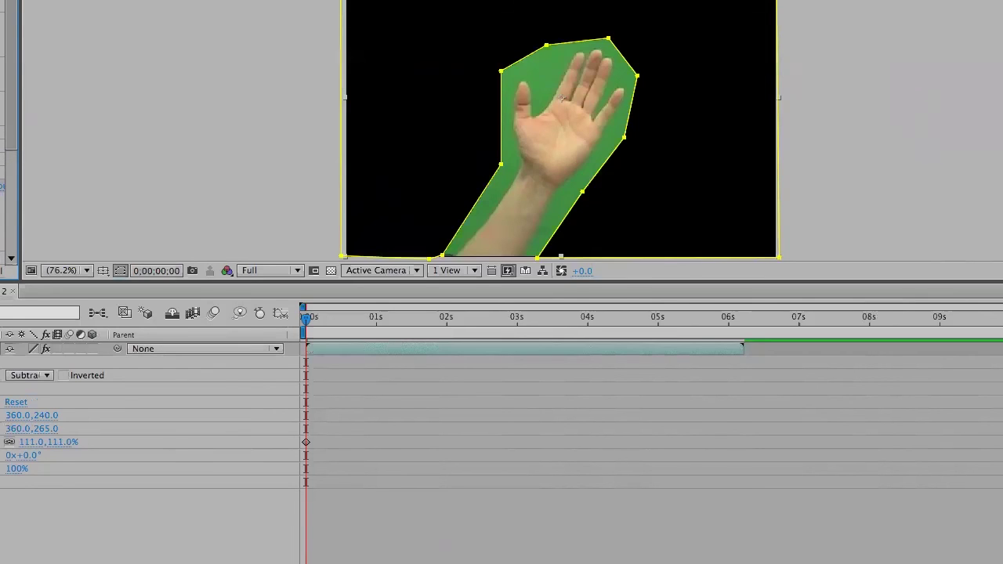
{"action": "scroll", "coordinate": [20, 50], "scroll_direction": "down", "scroll_amount": 5}
{"action": "scroll", "coordinate": [22, 66], "scroll_direction": "down", "scroll_amount": 2}
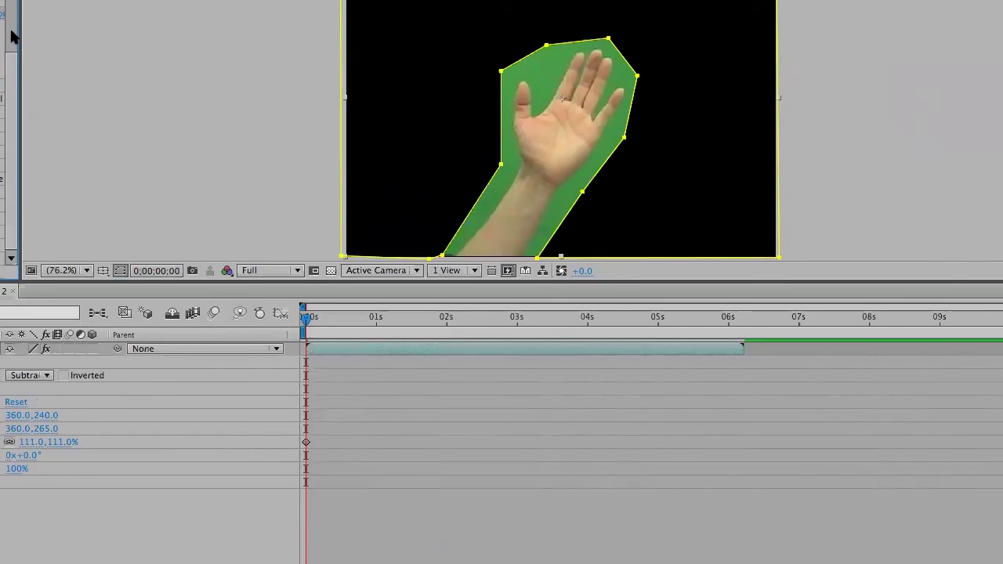
{"action": "left_click_drag", "start_coordinate": [20, 76], "coordinate": [119, 96]}
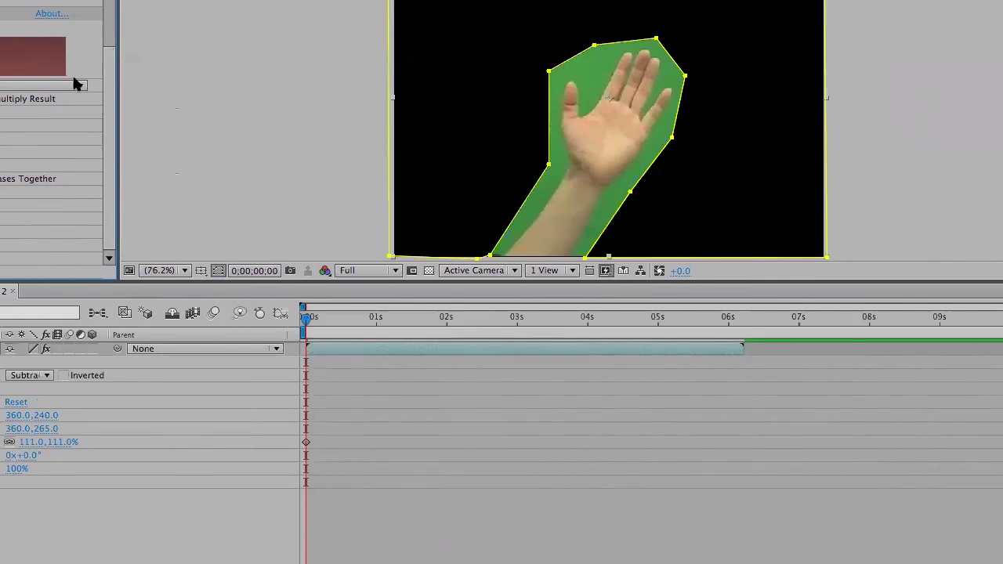
{"action": "scroll", "coordinate": [108, 27], "scroll_direction": "up", "scroll_amount": 5}
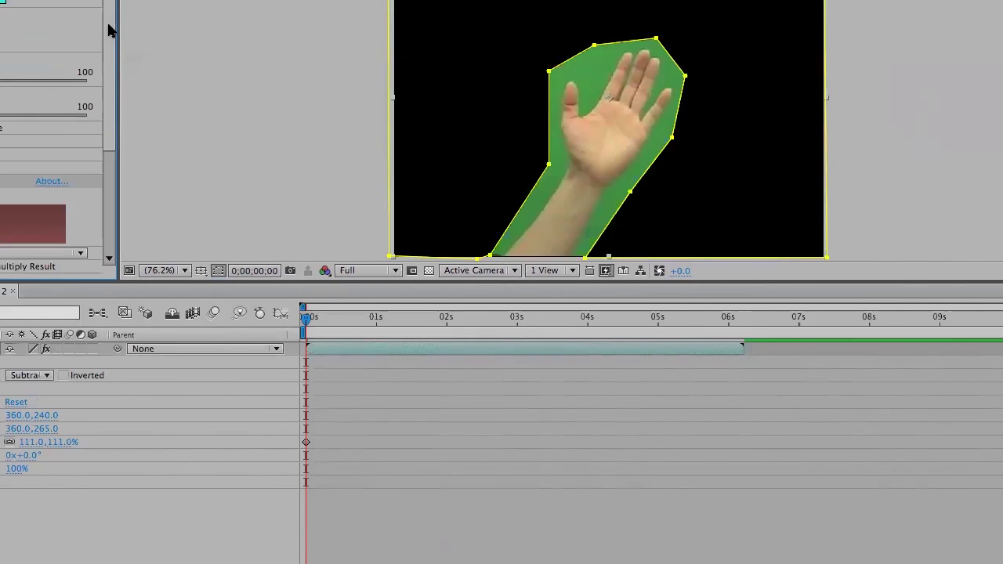
- Try colorizing the hand footage in the effect above Keylight and switch it back off
{"action": "left_click", "coordinate": [95, 130]}
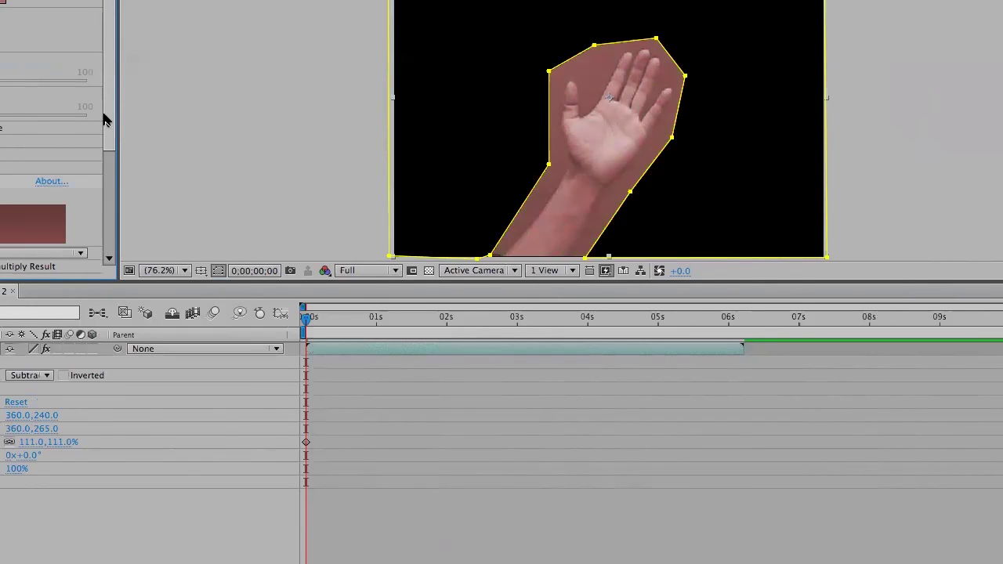
{"action": "left_click", "coordinate": [104, 119]}
- Sample the green between the thumb and fingers as Keylight's screen colour and set its view to Screen Matte
{"action": "left_click_drag", "start_coordinate": [106, 121], "coordinate": [108, 202]}
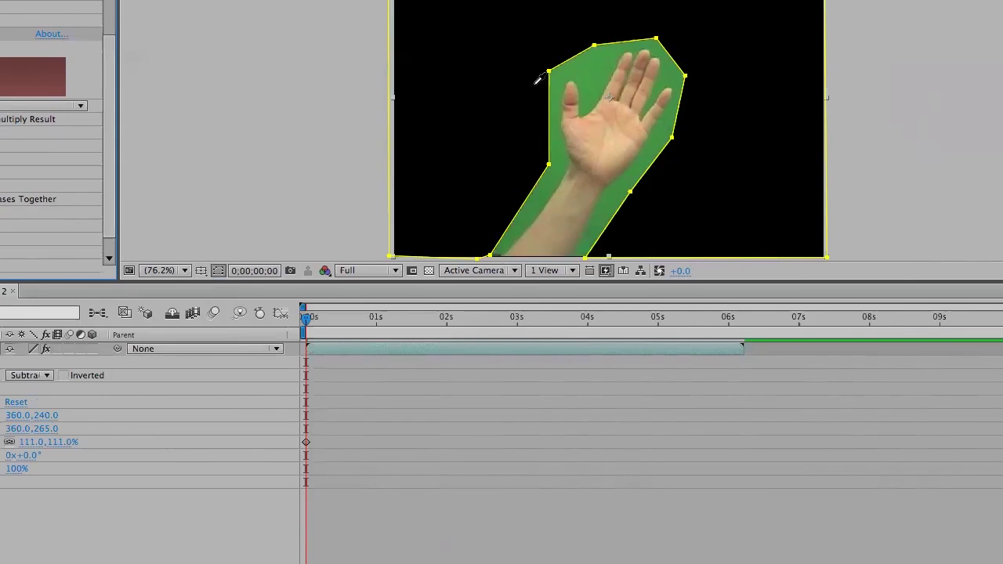
{"action": "left_click", "coordinate": [589, 102]}
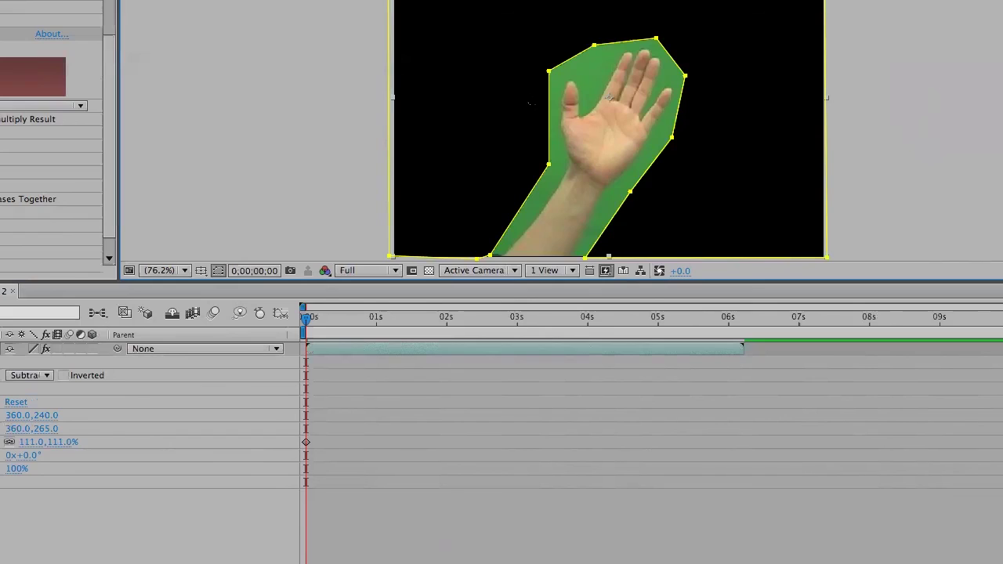
{"action": "left_click", "coordinate": [82, 107]}
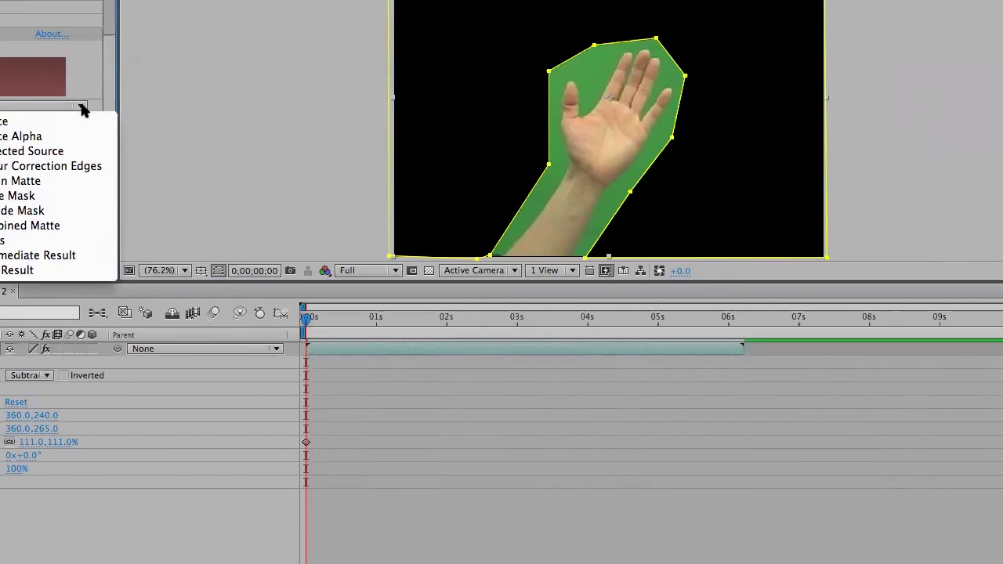
{"action": "left_click", "coordinate": [40, 183]}
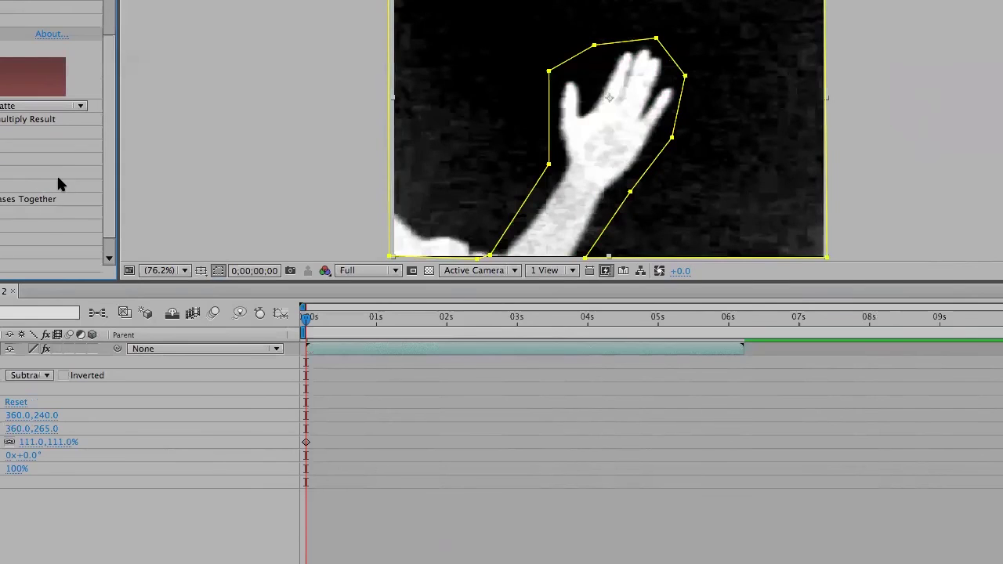